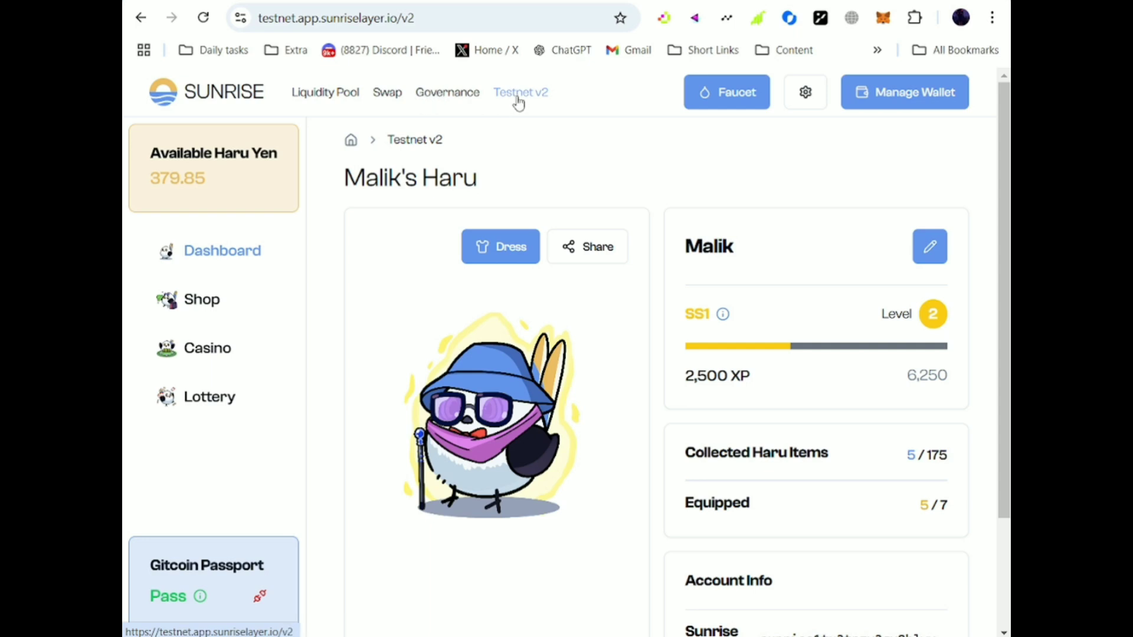
# Step: Review the Testnet v2 dashboard and the Testnet v1 points listed in the account info
pyautogui.moveTo(560, 93); pyautogui.dragTo(493, 94)
pyautogui.click(502, 118)
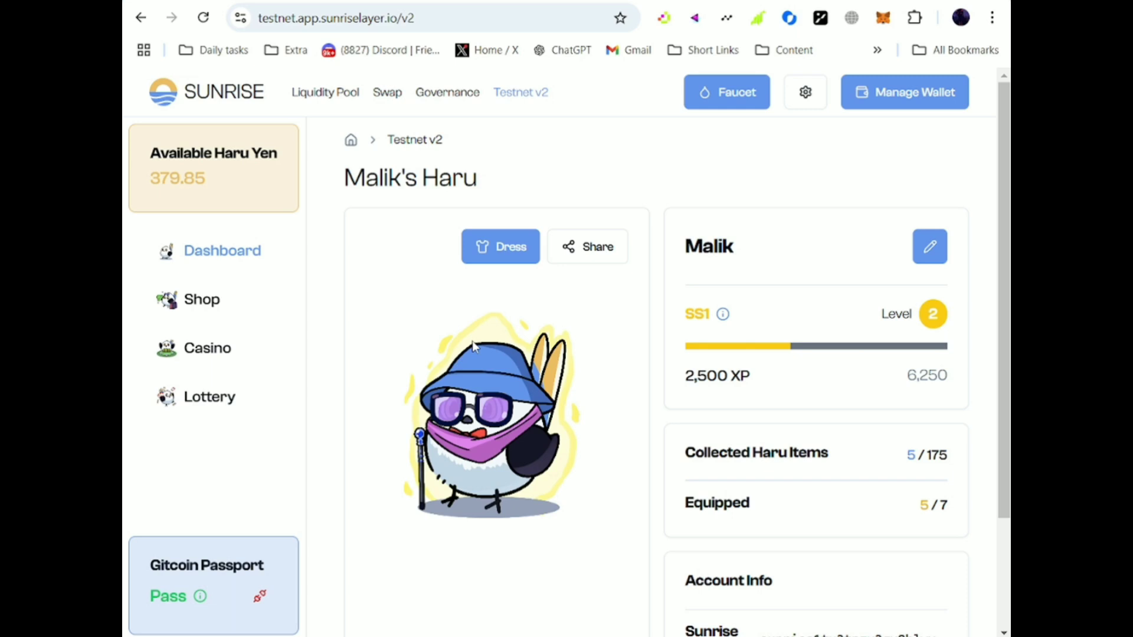
pyautogui.scroll(-2, 709, 384)
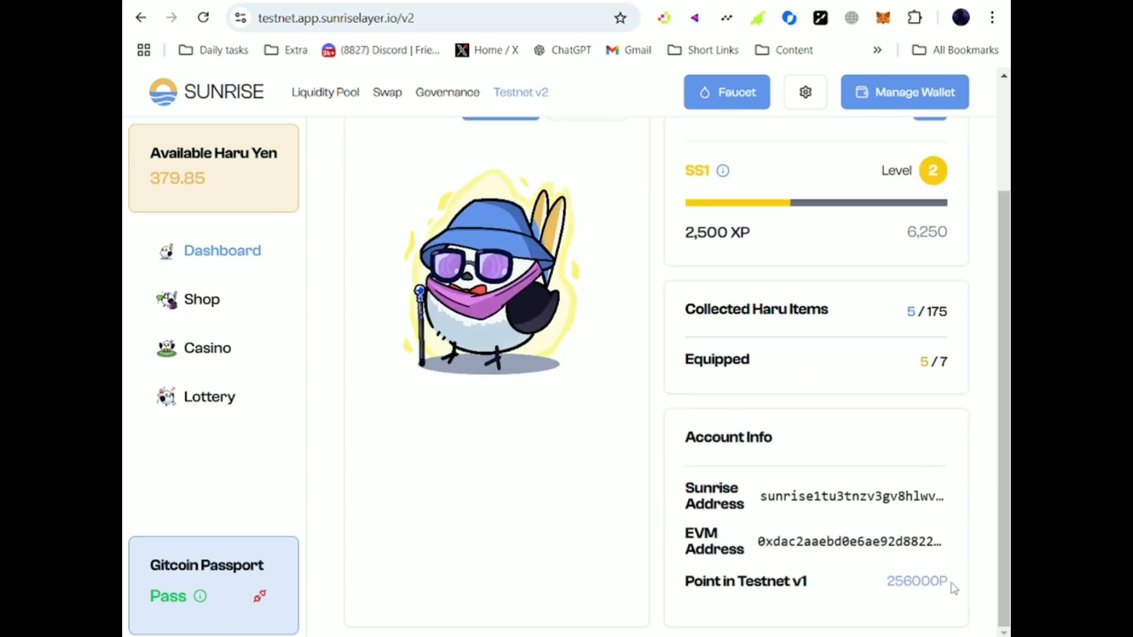
pyautogui.moveTo(890, 581); pyautogui.dragTo(961, 586)
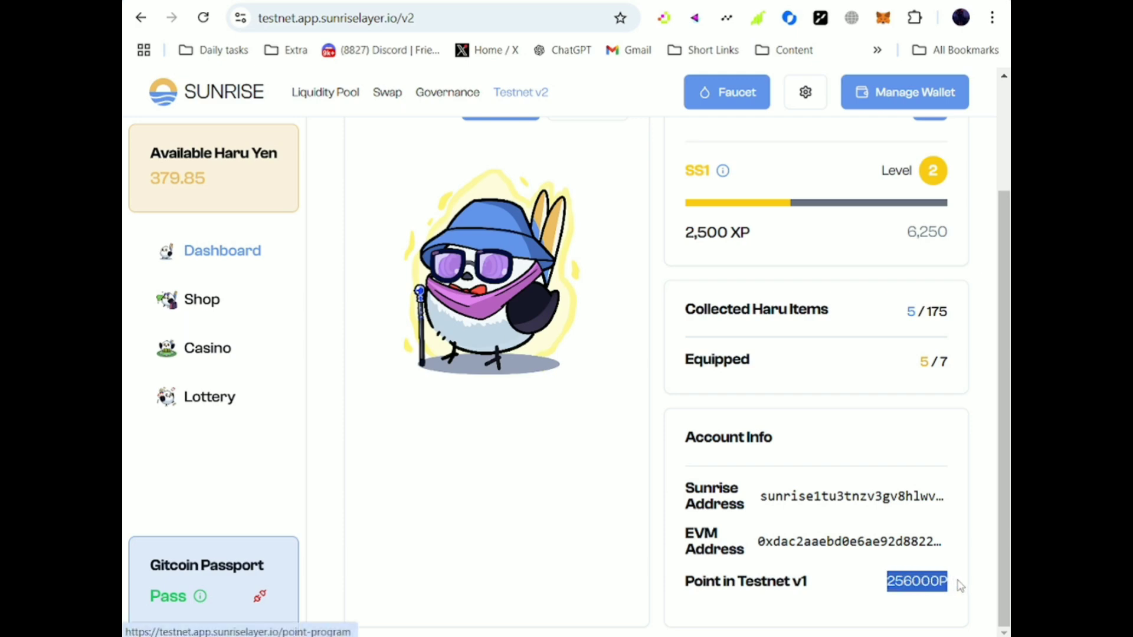
pyautogui.click(961, 586)
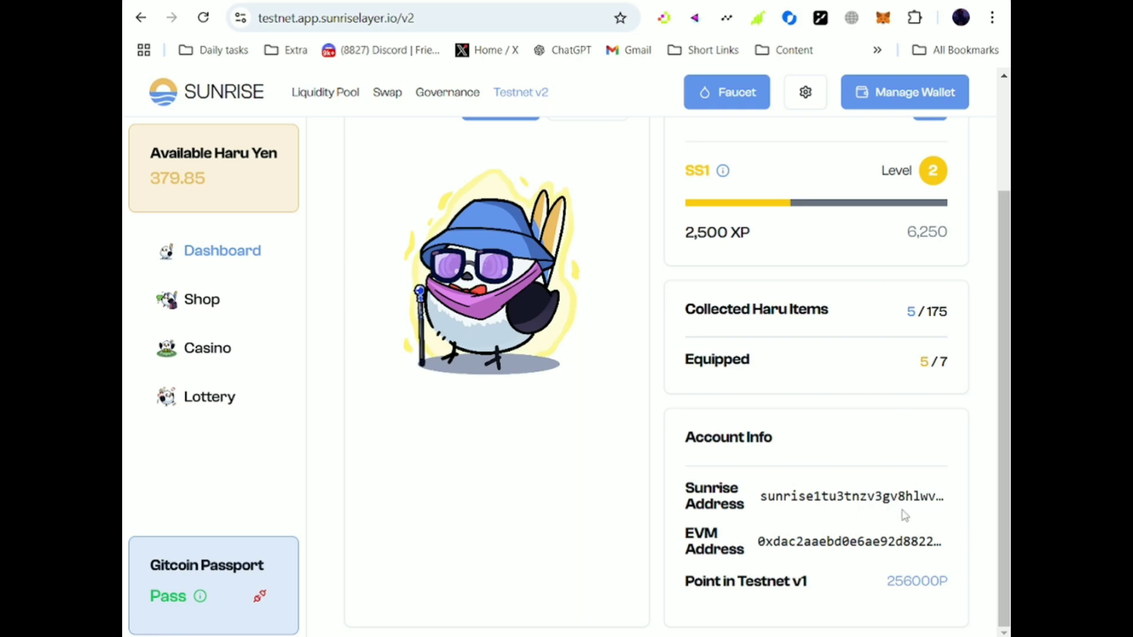
pyautogui.scroll(3, 905, 516)
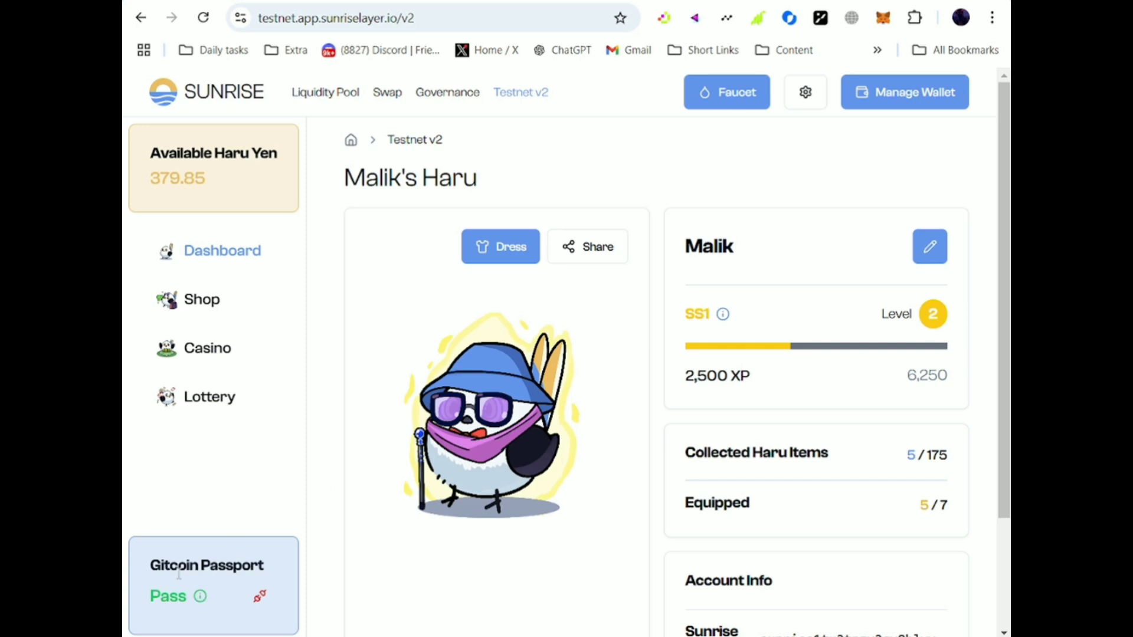
# Step: Check the Gitcoin Passport status shown on the Testnet v2 dashboard
pyautogui.moveTo(150, 571); pyautogui.dragTo(285, 571)
pyautogui.click(287, 571)
pyautogui.moveTo(148, 572); pyautogui.dragTo(279, 568)
pyautogui.click(286, 568)
pyautogui.moveTo(210, 598); pyautogui.dragTo(150, 599)
pyautogui.click(158, 576)
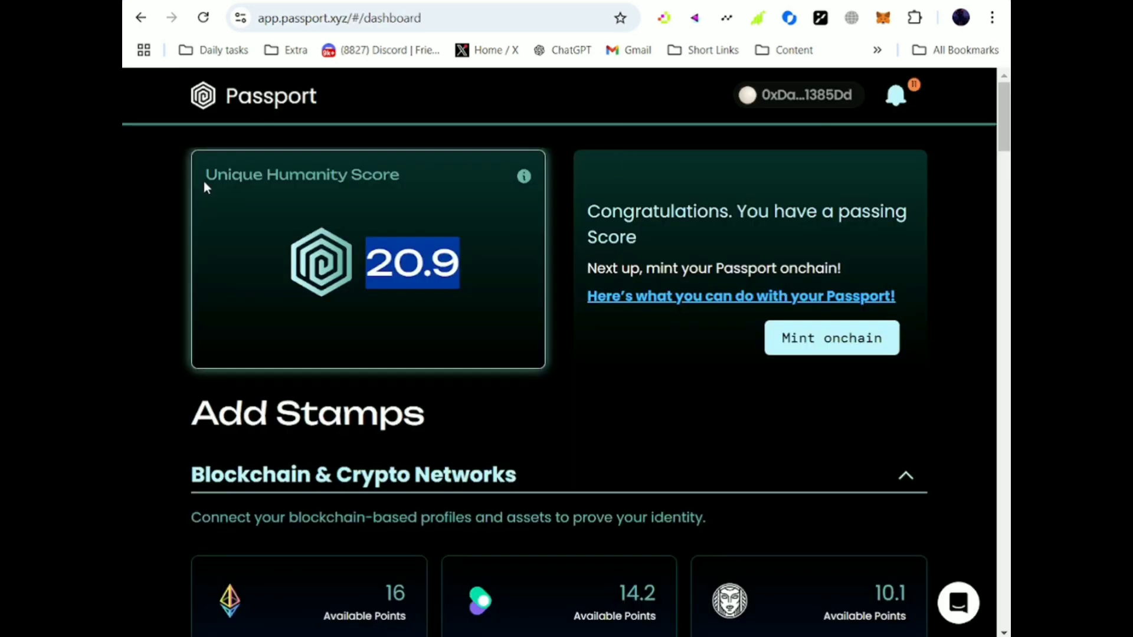
# Step: Examine the Unique Humanity Score on the Passport dashboard and the stamps under Blockchain & Crypto Networks
pyautogui.click(205, 184)
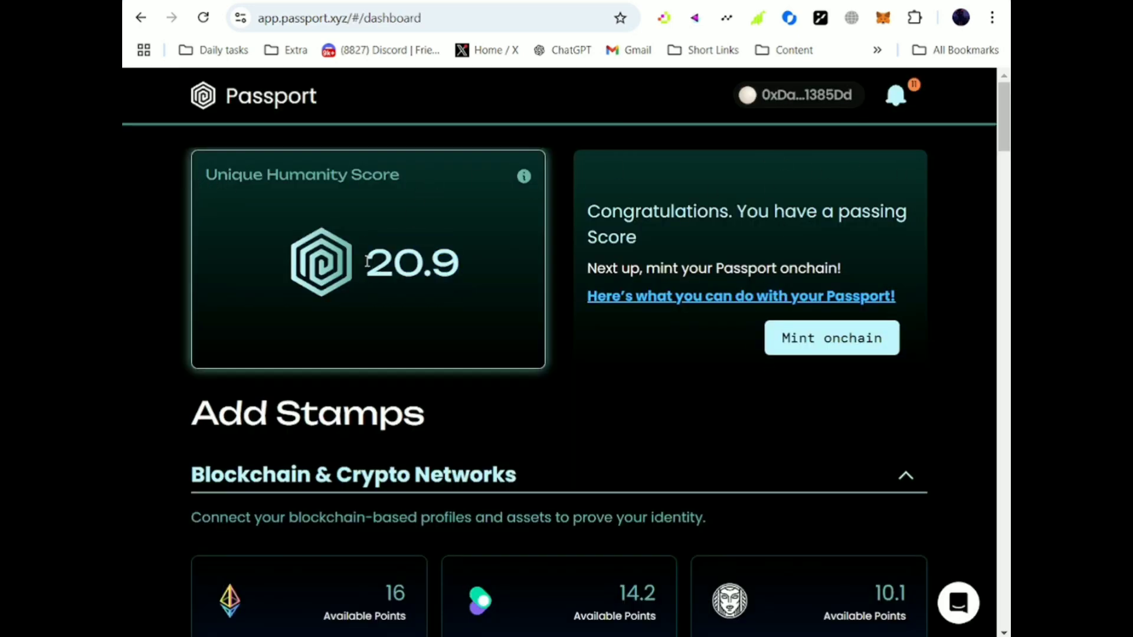
pyautogui.moveTo(367, 261); pyautogui.dragTo(463, 275)
pyautogui.click(519, 350)
pyautogui.scroll(-9, 544, 362)
pyautogui.scroll(1, 464, 287)
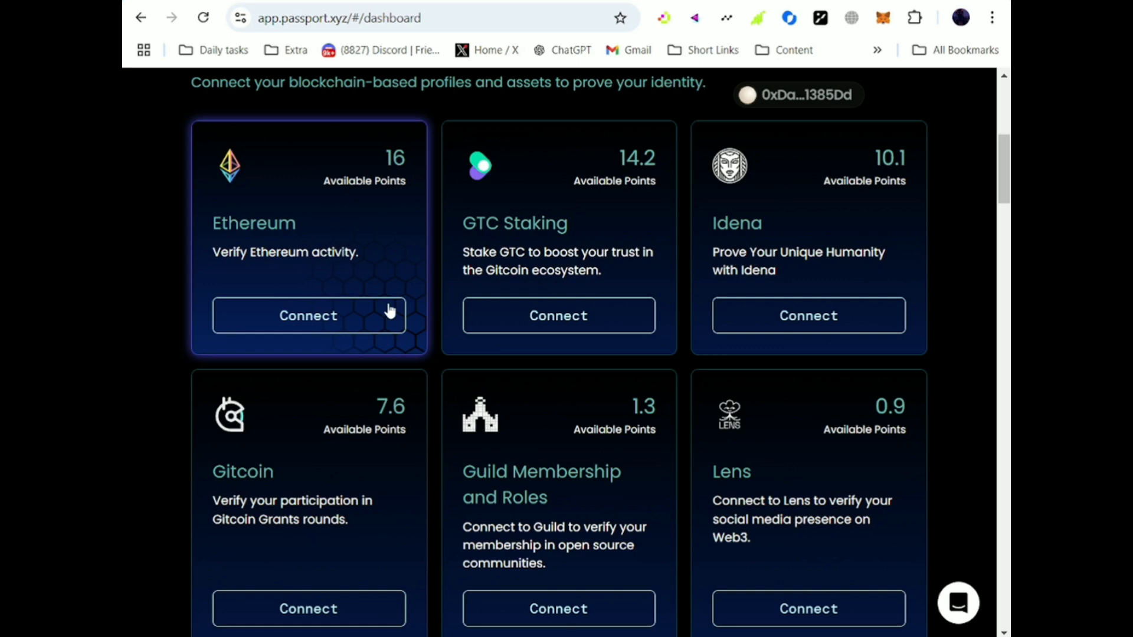
pyautogui.scroll(-10, 389, 309)
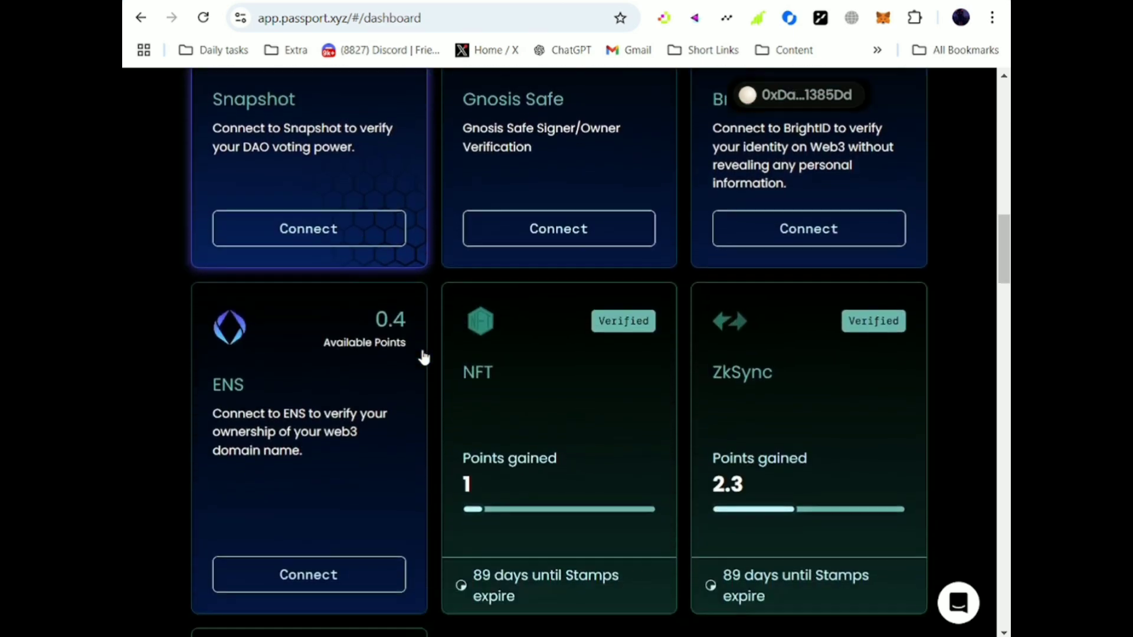
pyautogui.scroll(-2, 423, 357)
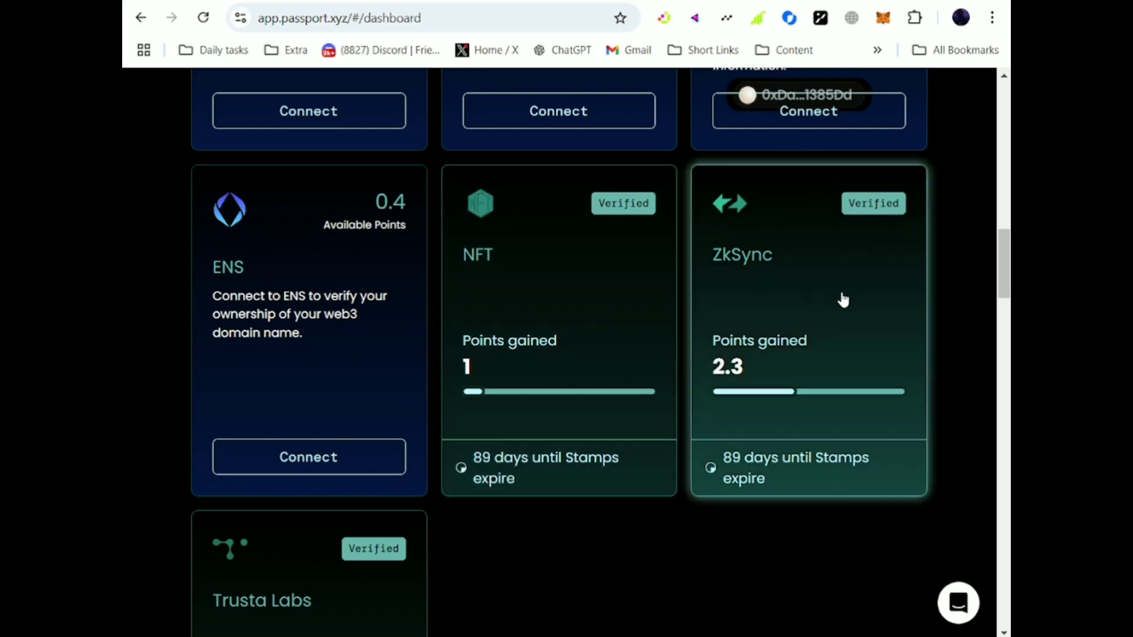
pyautogui.scroll(-1, 833, 291)
pyautogui.scroll(-3, 834, 291)
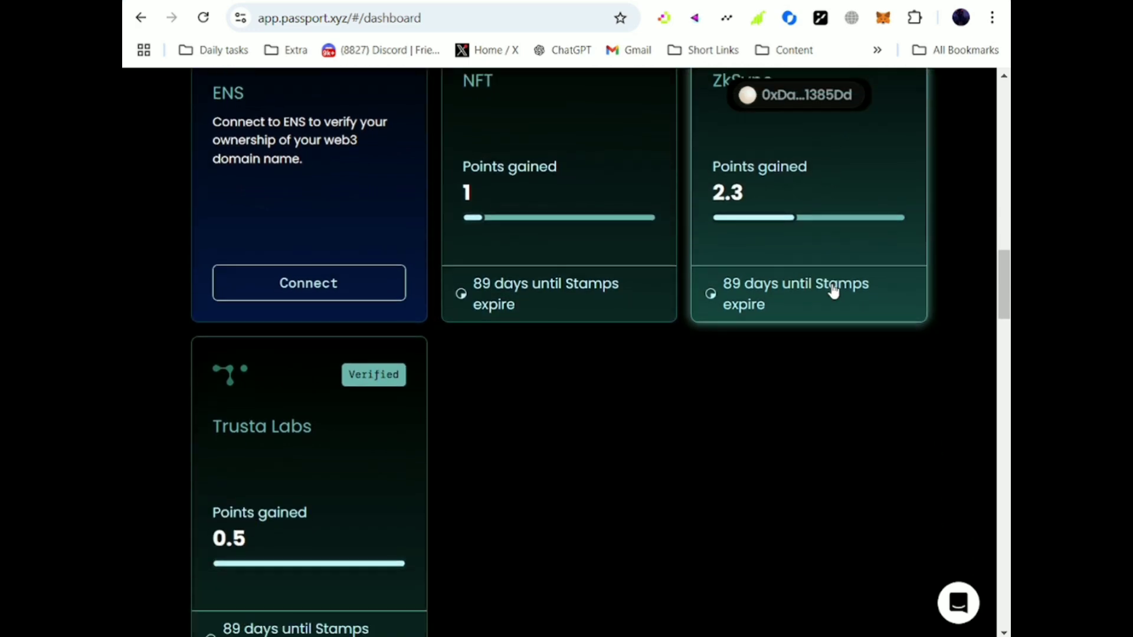
pyautogui.scroll(-2, 767, 306)
pyautogui.scroll(-6, 485, 399)
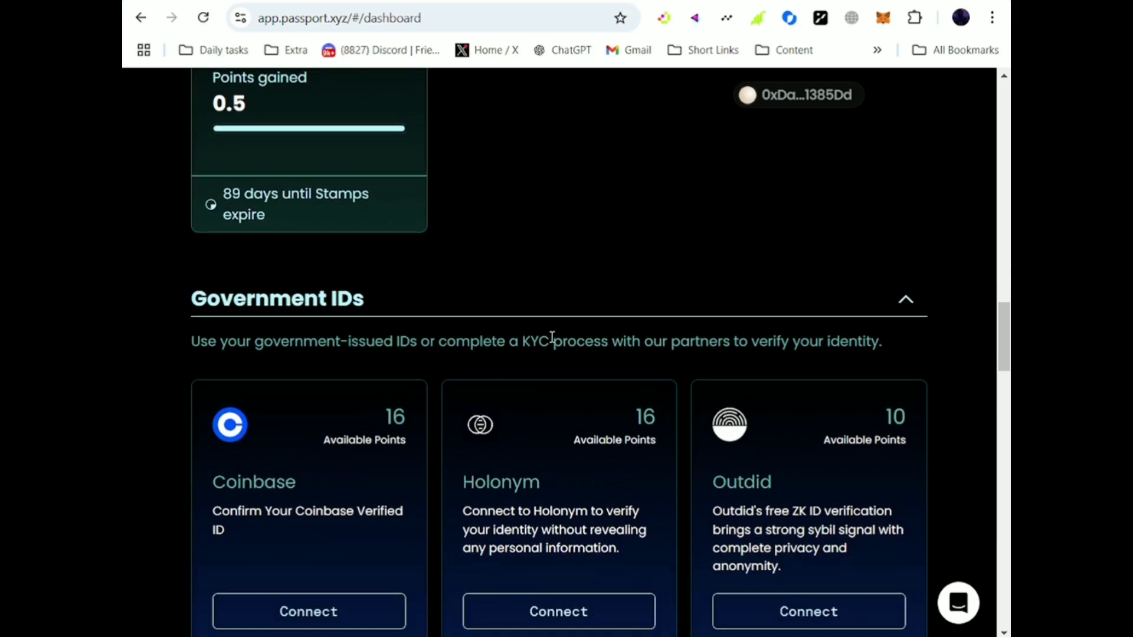
# Step: Examine the stamps and points under Government IDs and Social & Professional Platforms, including Binance, LinkedIn, Discord and Google
pyautogui.scroll(-7, 552, 337)
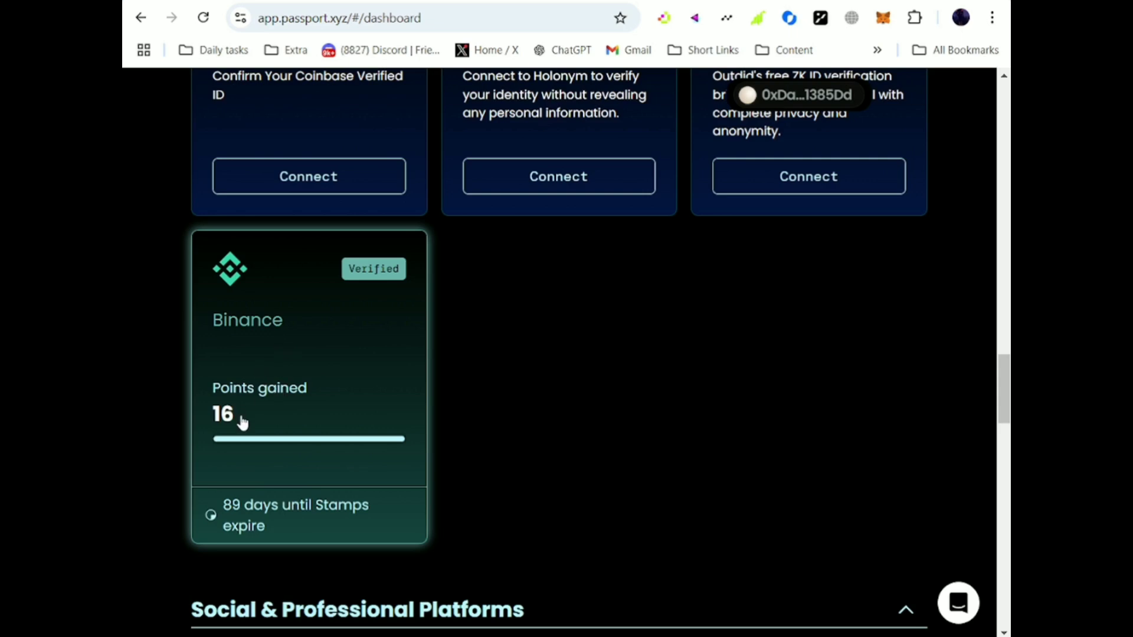
pyautogui.moveTo(239, 415); pyautogui.dragTo(218, 415)
pyautogui.click(264, 424)
pyautogui.click(281, 420)
pyautogui.scroll(-10, 415, 402)
pyautogui.scroll(2, 415, 400)
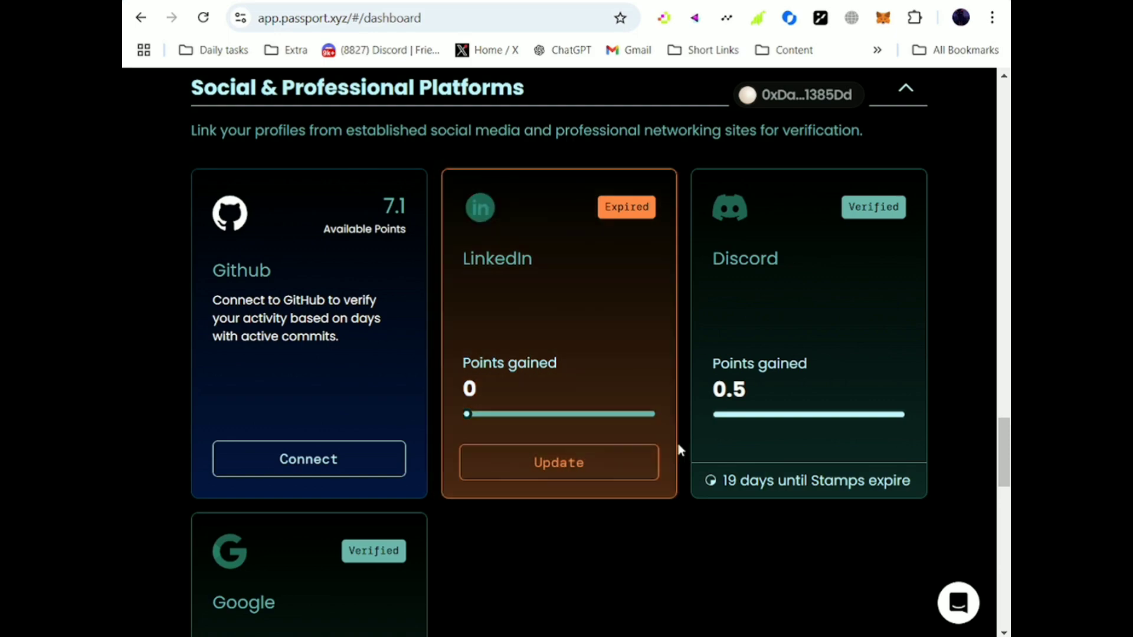
pyautogui.scroll(-2, 678, 448)
pyautogui.scroll(-2, 295, 496)
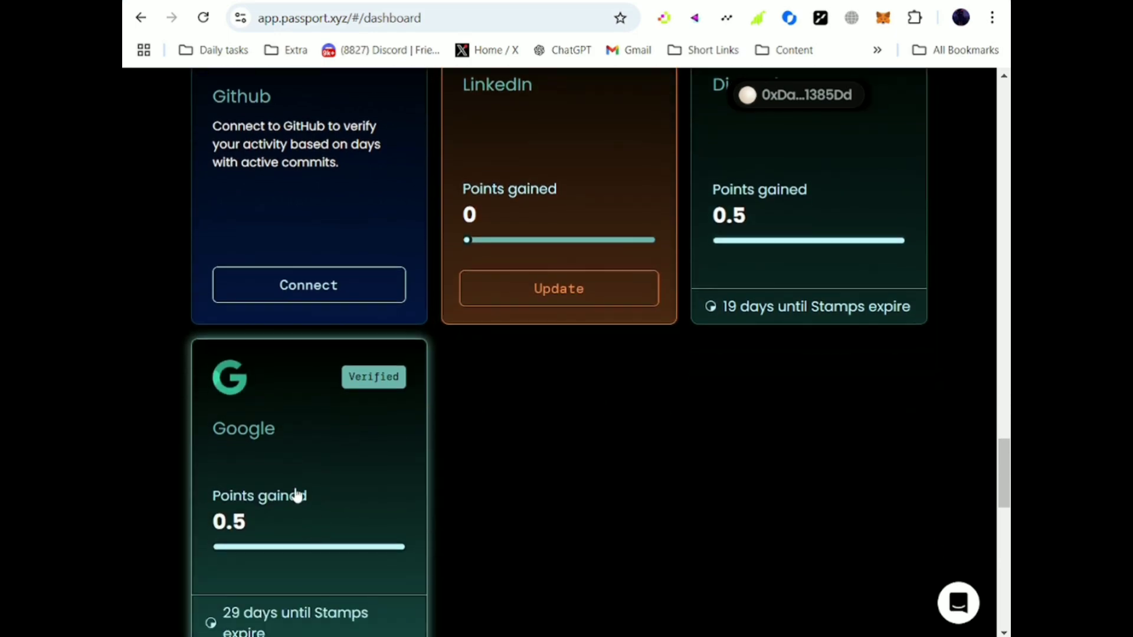
# Step: Recheck the overall Unique Humanity Score in Passport and go back to the Sunrise Testnet v2 dashboard
pyautogui.scroll(10, 526, 472)
pyautogui.scroll(15, 528, 466)
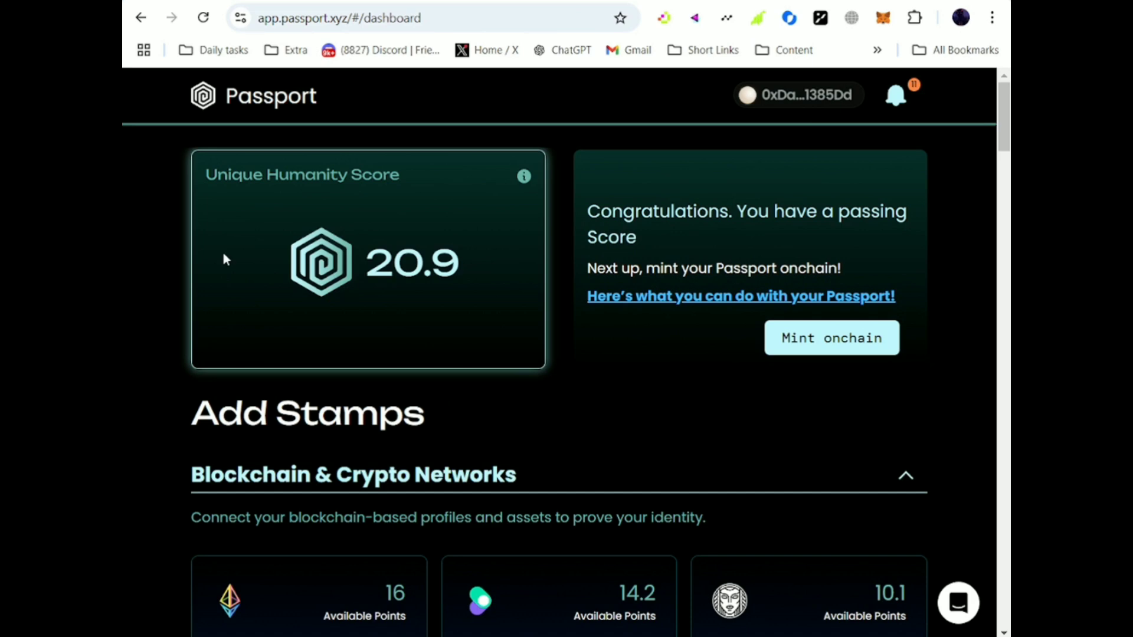
pyautogui.moveTo(367, 263); pyautogui.dragTo(461, 252)
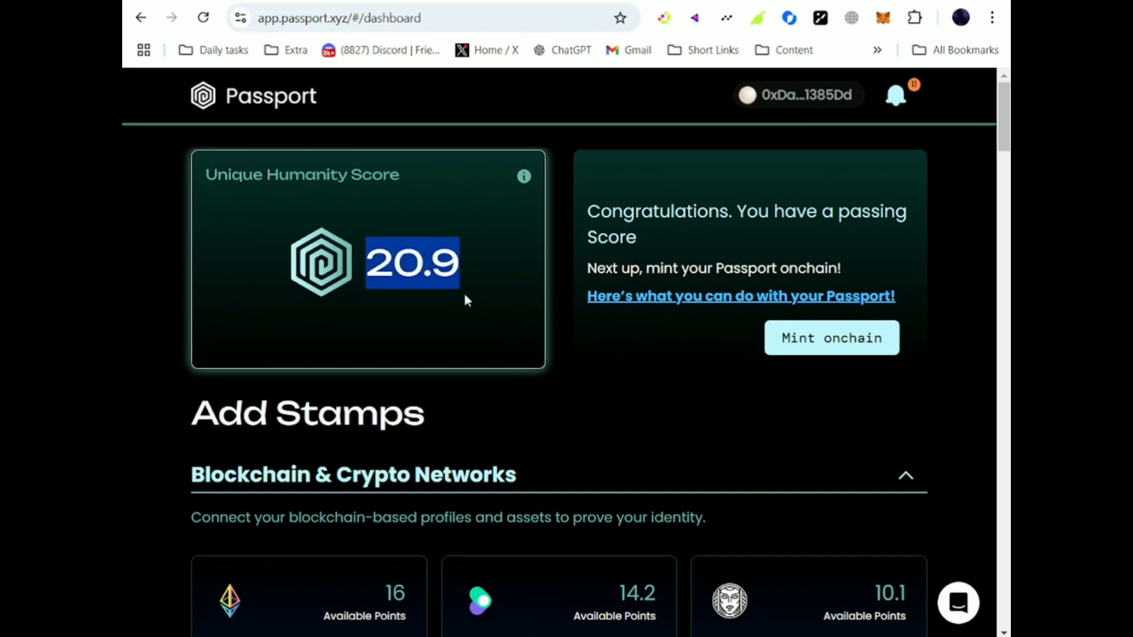
pyautogui.click(519, 321)
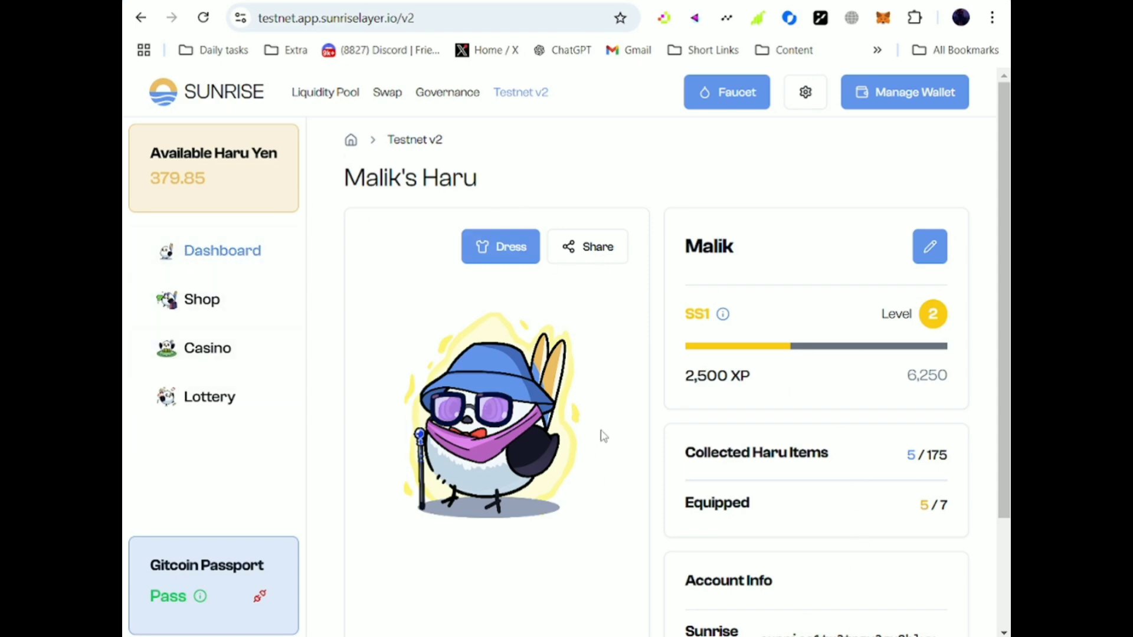
pyautogui.scroll(-2, 649, 431)
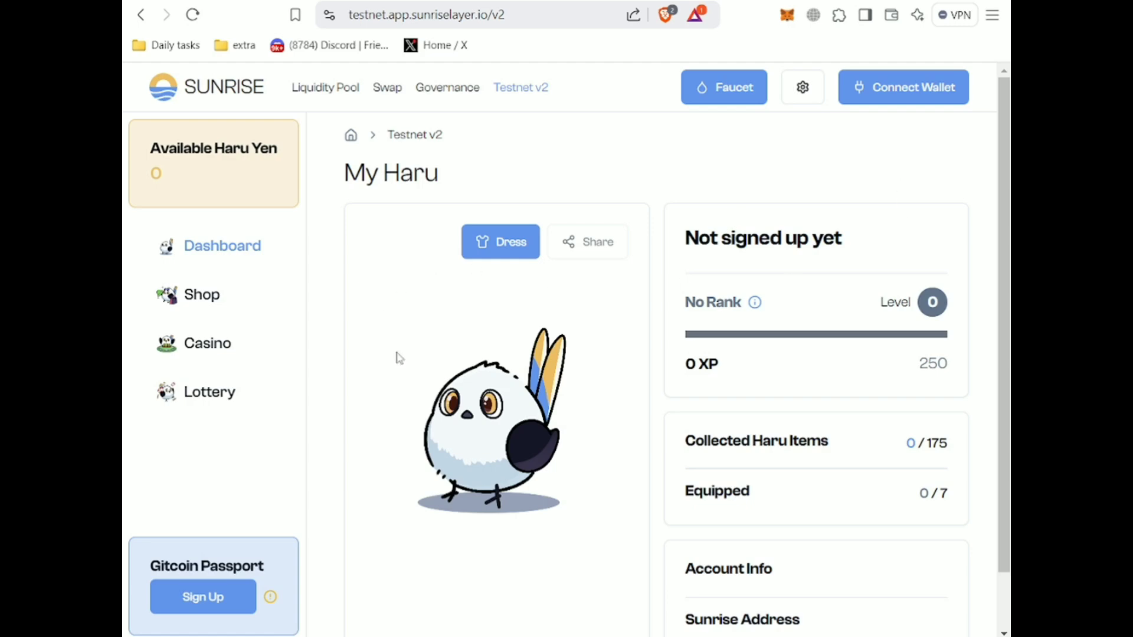
# Step: Open the Sunrise Testnet V2 Haru sign-up form and replace the prefilled username with a personal one
pyautogui.click(246, 602)
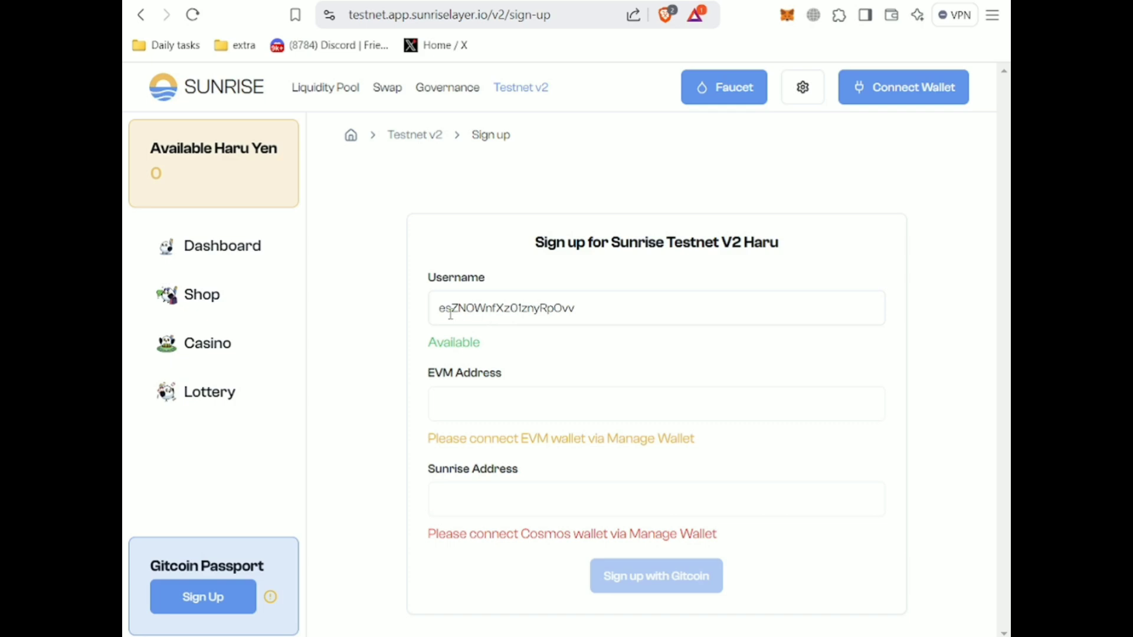
pyautogui.click(578, 308)
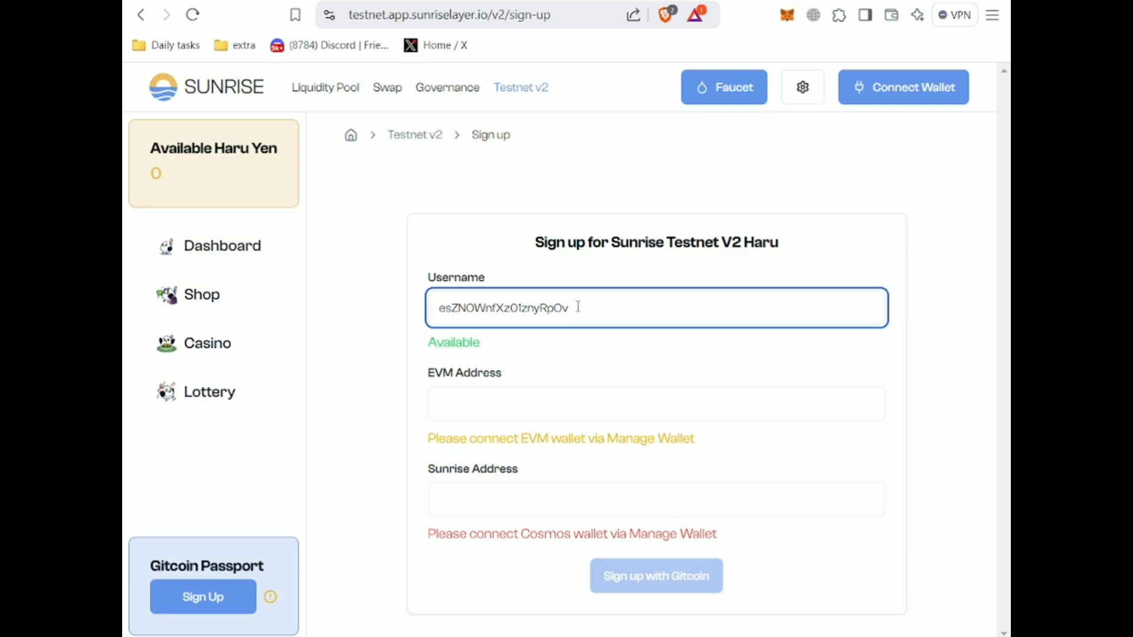
pyautogui.press('BackSpace')
pyautogui.press('BackSpace')
pyautogui.press('BackSpace')
pyautogui.press('BackSpace')
pyautogui.press('BackSpace')
pyautogui.press('BackSpace')
pyautogui.press('BackSpace')
pyautogui.press('BackSpace')
pyautogui.press('BackSpace')
pyautogui.press('BackSpace')
pyautogui.press('BackSpace')
pyautogui.press('BackSpace')
pyautogui.press('BackSpace')
pyautogui.press('BackSpace')
pyautogui.press('BackSpace')
pyautogui.press('BackSpace')
pyautogui.press('BackSpace')
pyautogui.press('BackSpace')
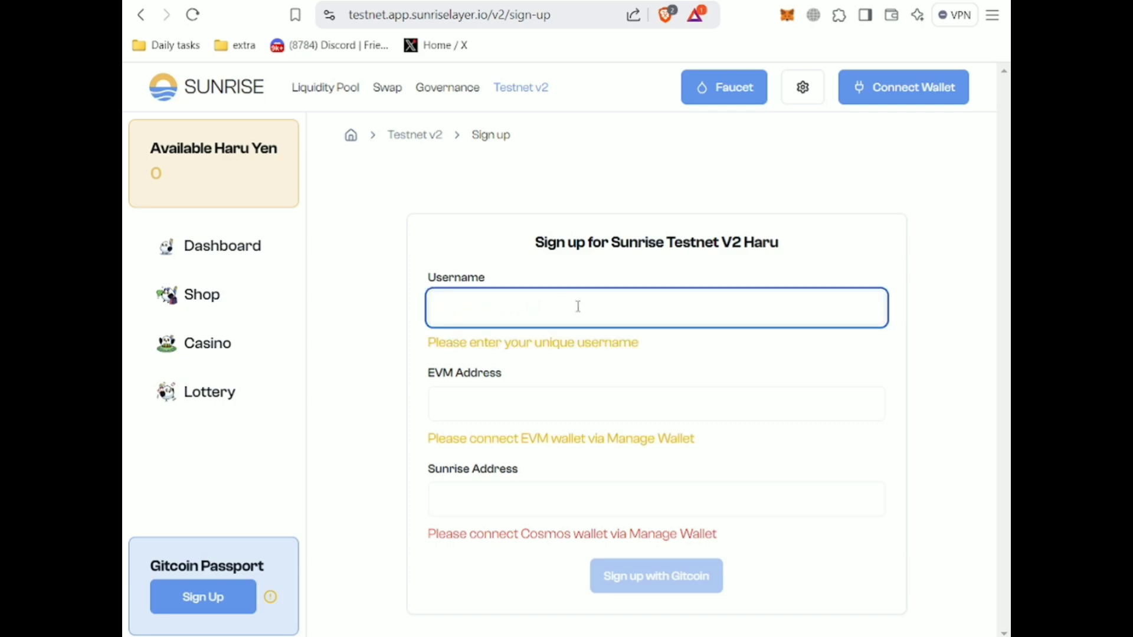
pyautogui.write('ShehzadYt')
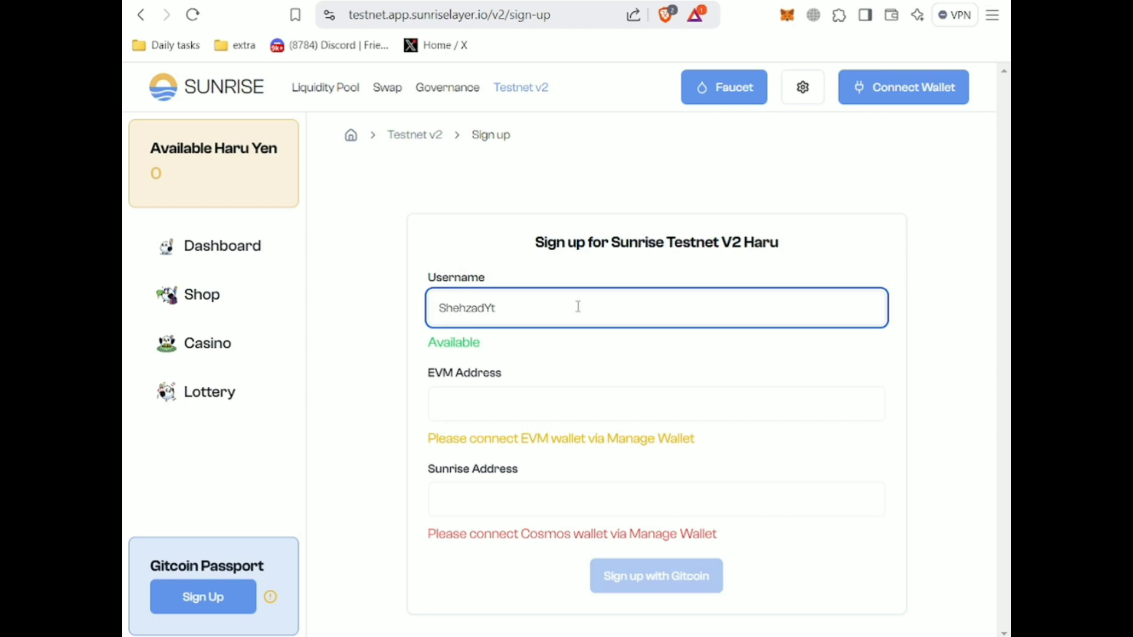
pyautogui.click(396, 340)
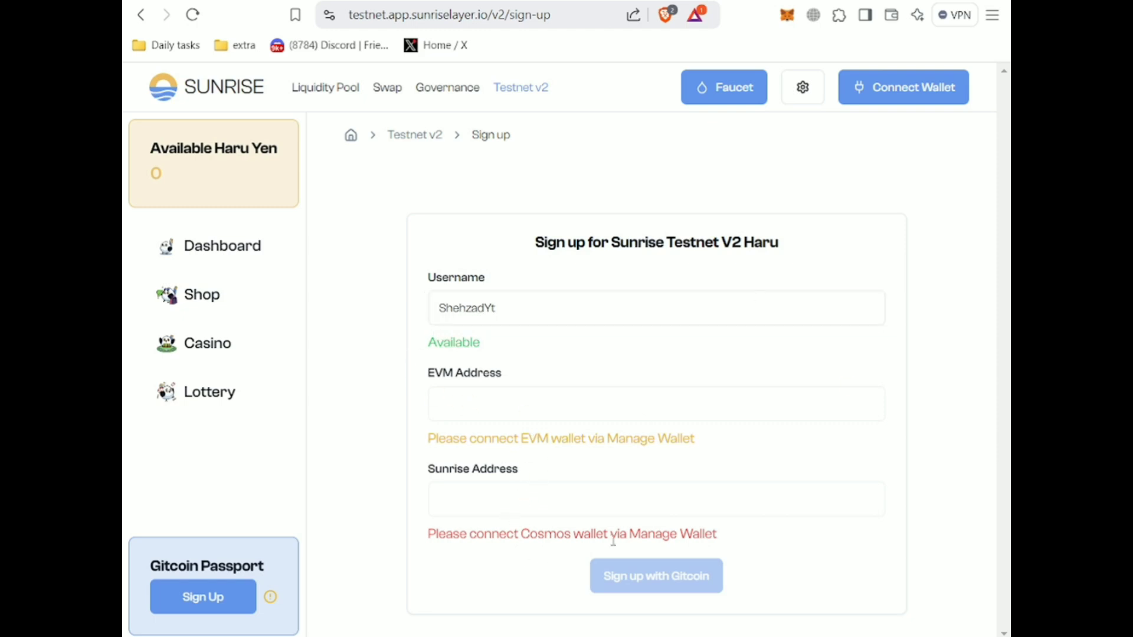
# Step: Connect a Cosmos address through Keplr, entering the wallet password to unlock it and approving the addition of the Sunrise chain
pyautogui.click(895, 101)
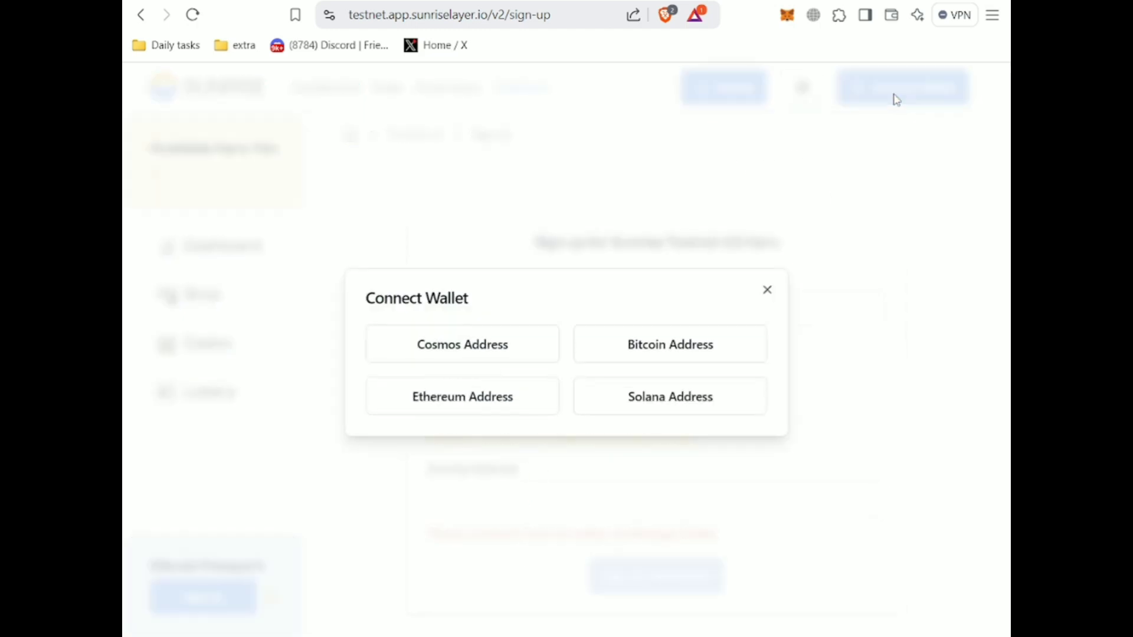
pyautogui.click(485, 353)
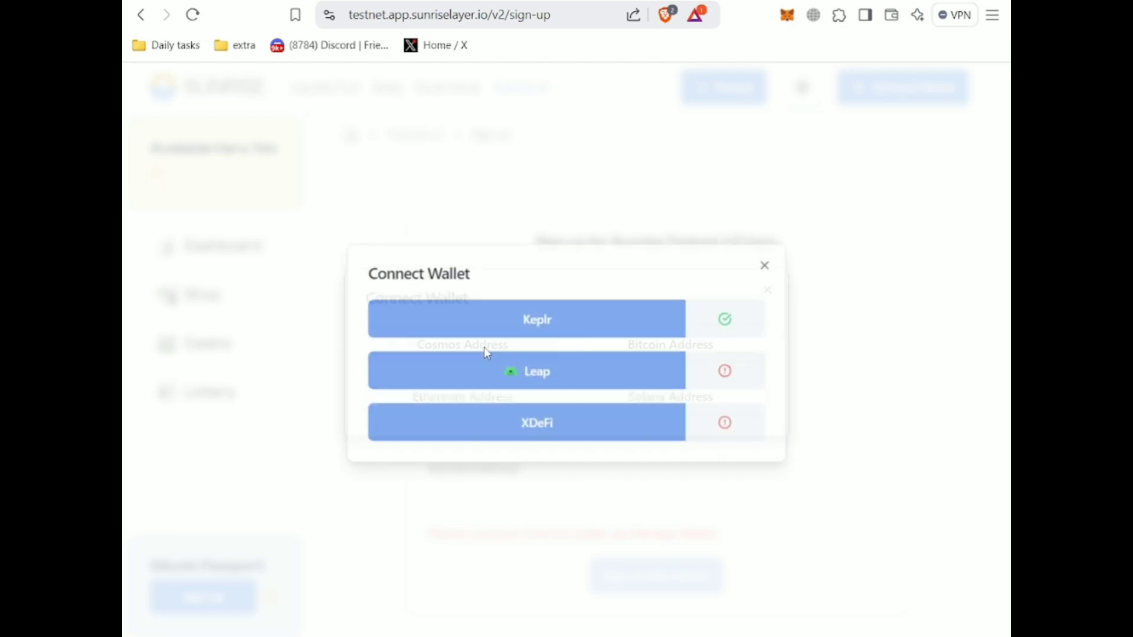
pyautogui.click(540, 324)
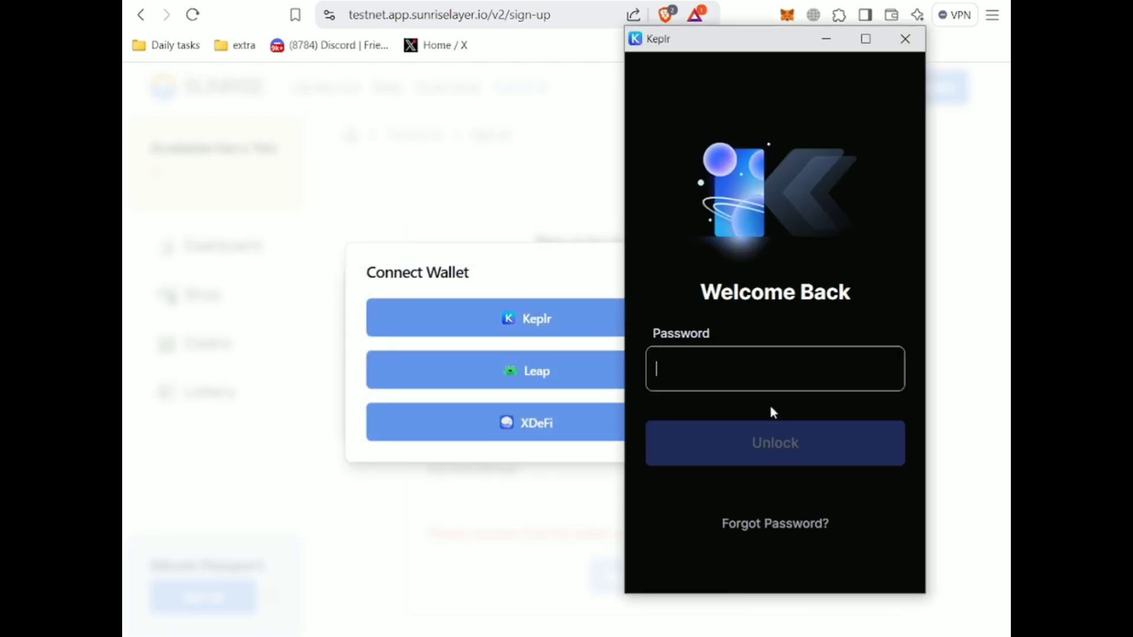
pyautogui.write('••••••••')
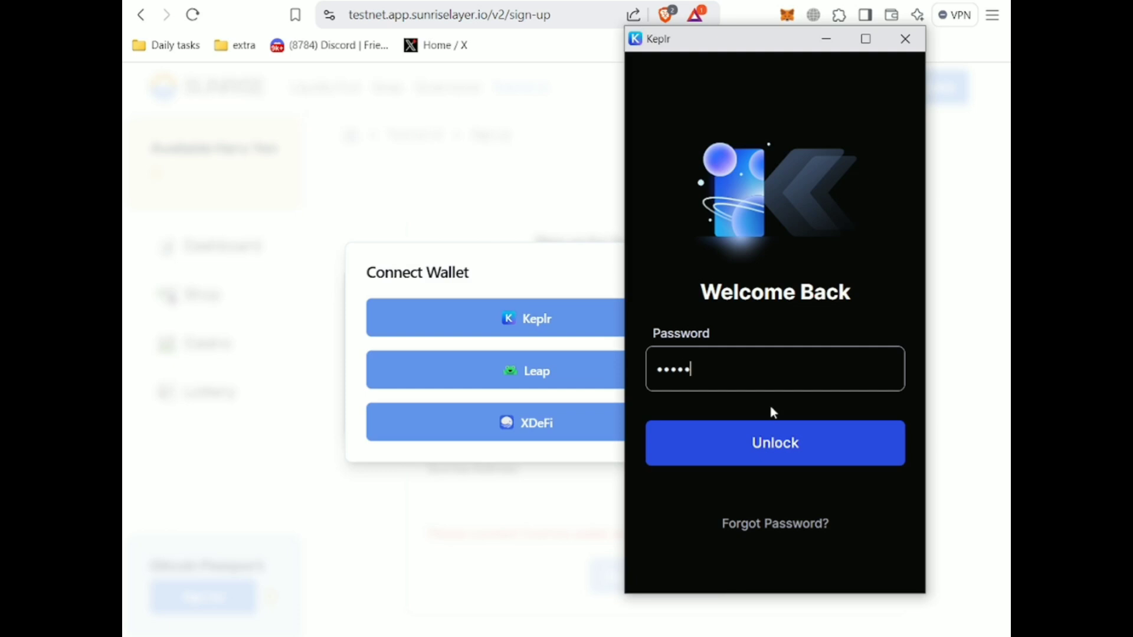
pyautogui.press('Return')
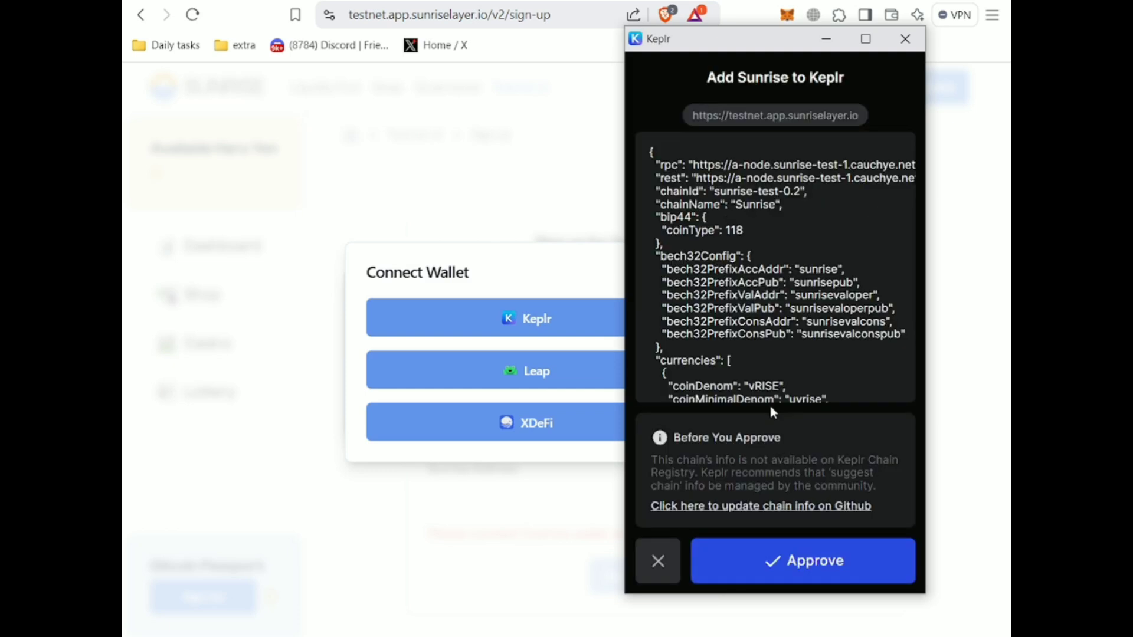
pyautogui.click(814, 564)
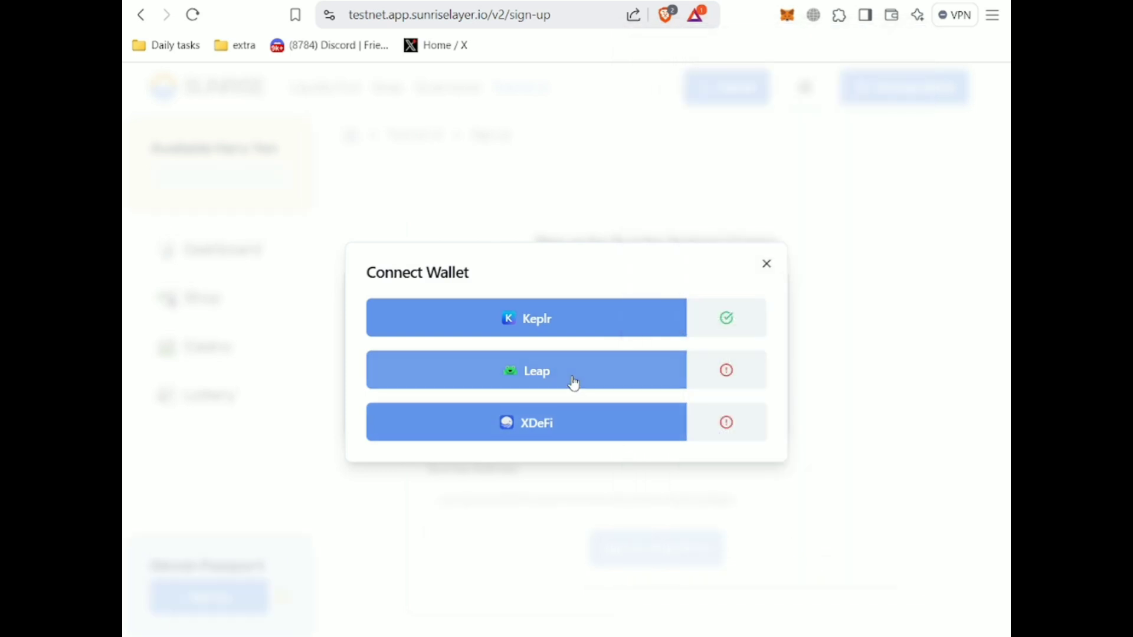
pyautogui.click(768, 265)
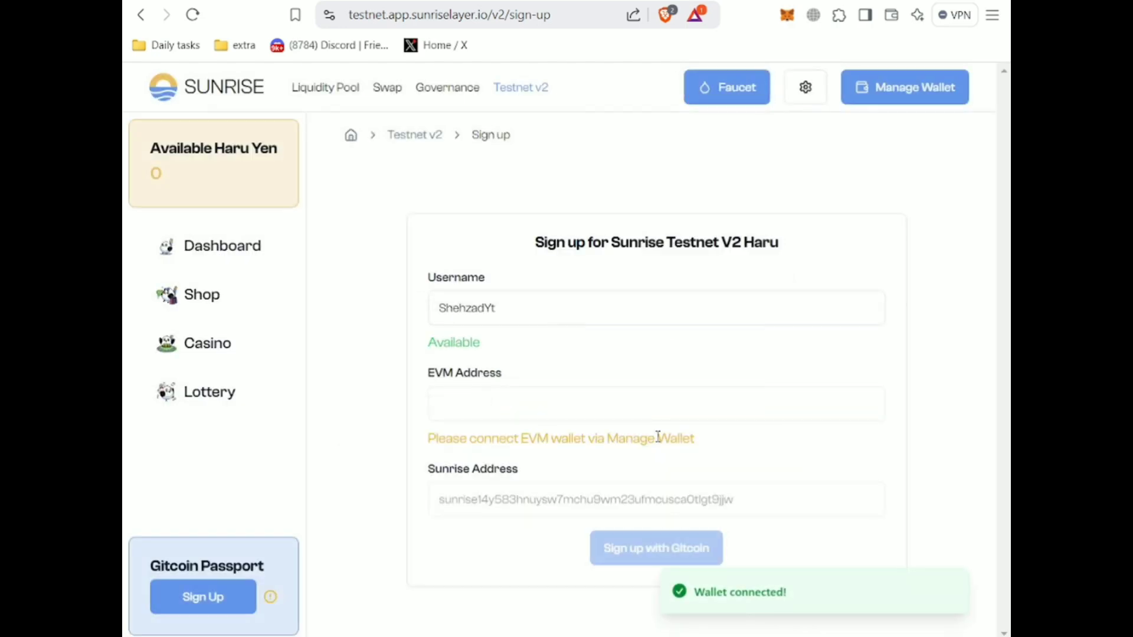
# Step: Connect an Ethereum address to the sign-up through MetaMask and approve the site's connection request
pyautogui.click(940, 109)
pyautogui.click(785, 295)
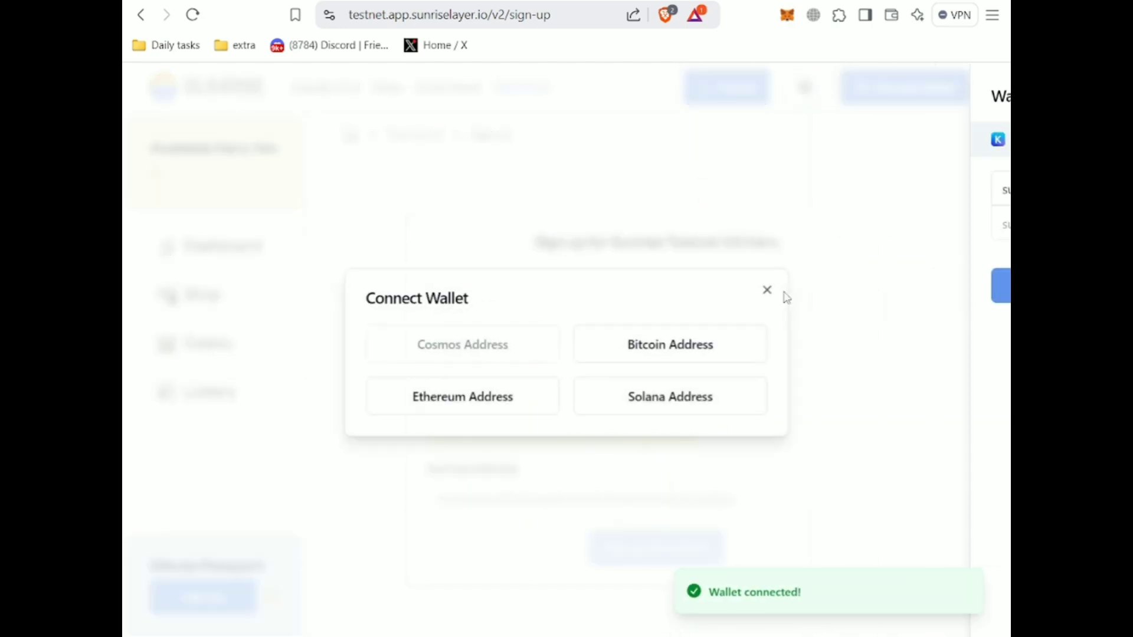
pyautogui.click(483, 406)
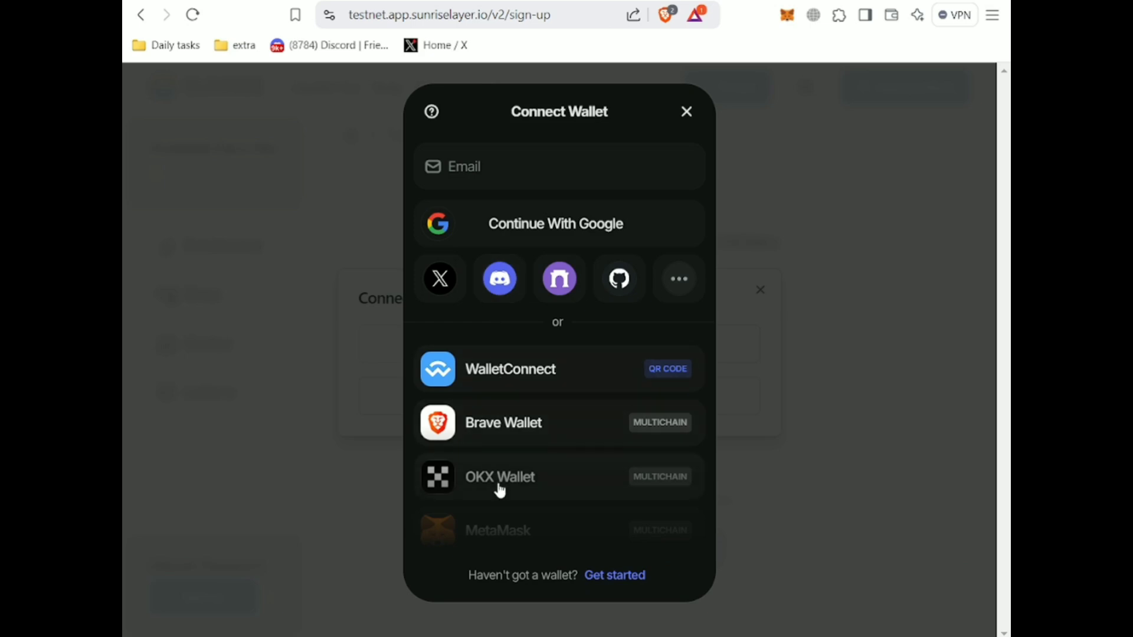
pyautogui.scroll(-2, 537, 425)
pyautogui.click(549, 442)
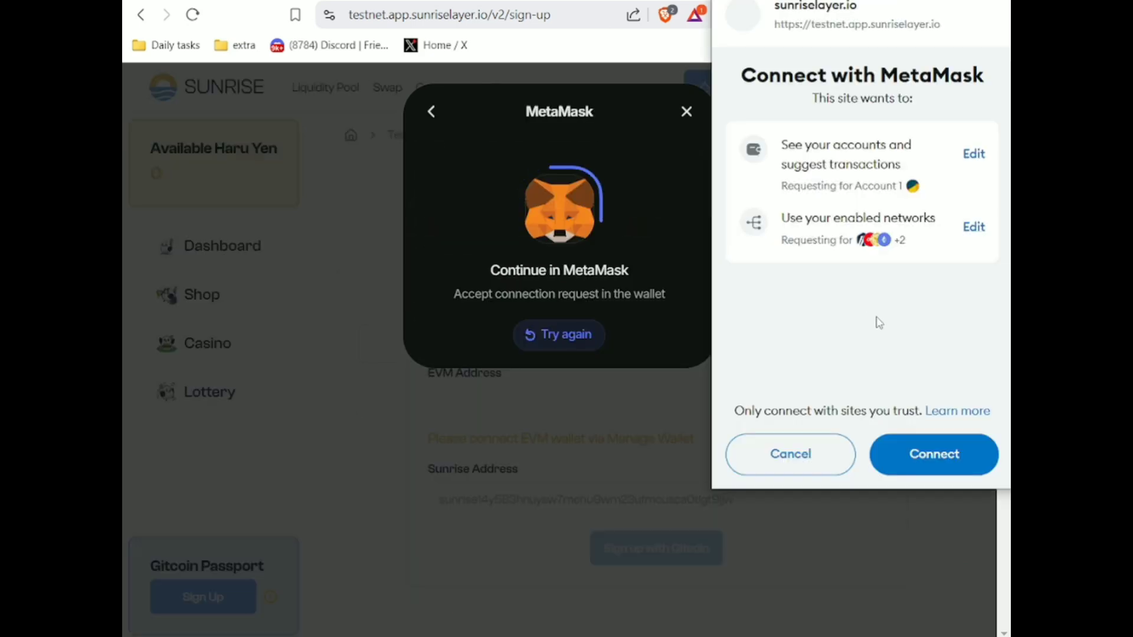
pyautogui.click(939, 453)
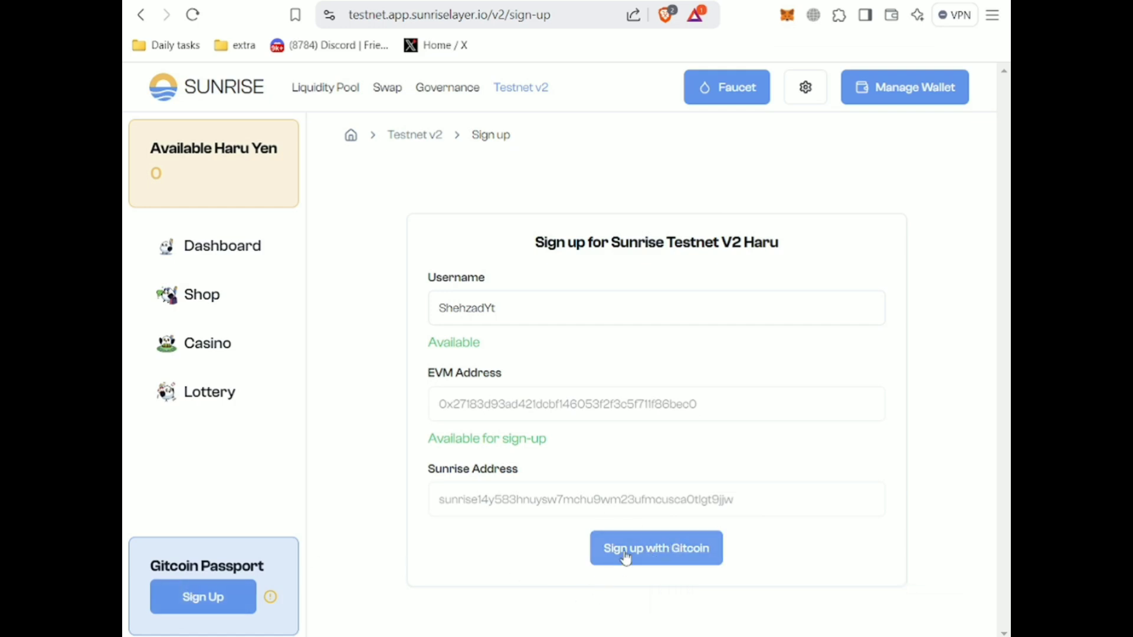
# Step: Submit the Haru sign-up with Gitcoin, confirm the request in MetaMask, and view the new account's dashboard
pyautogui.click(626, 557)
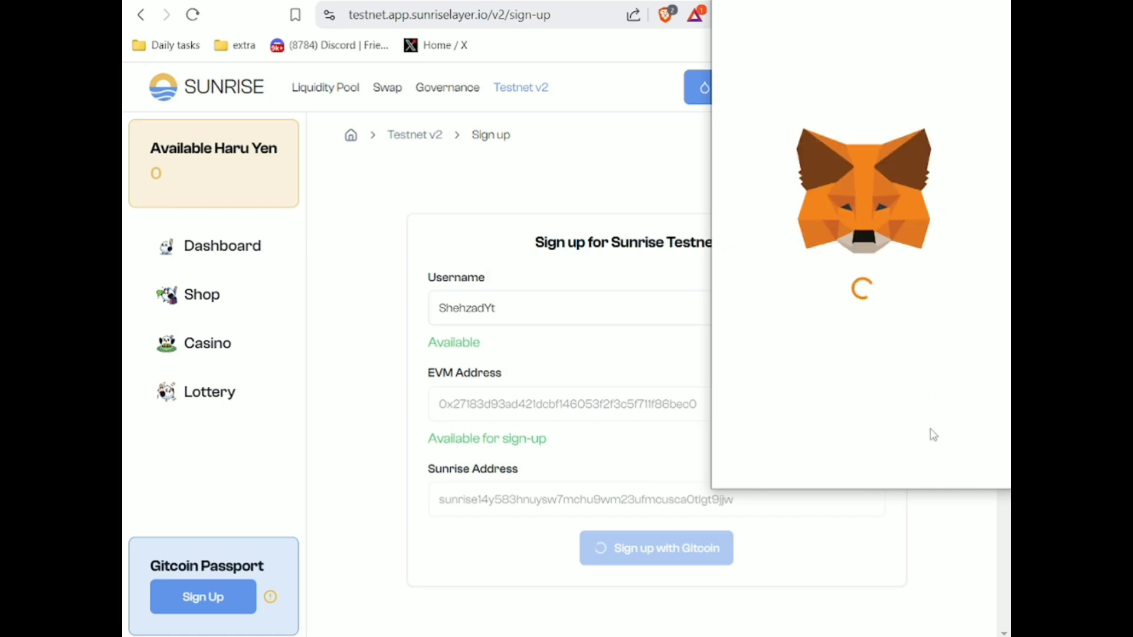
pyautogui.click(946, 456)
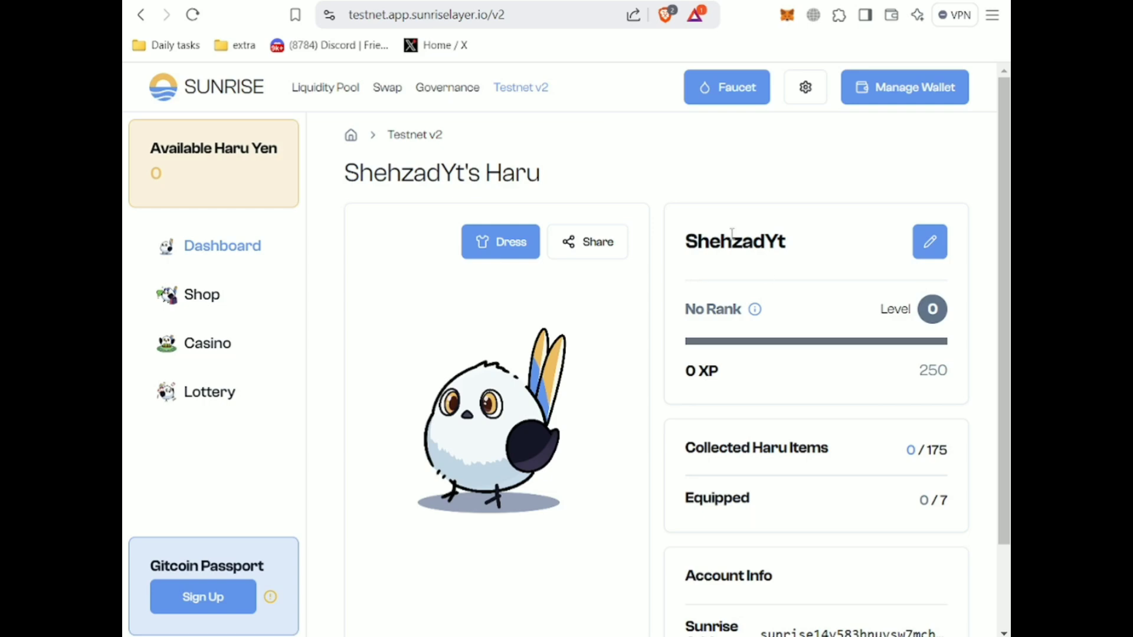
pyautogui.scroll(-2, 554, 440)
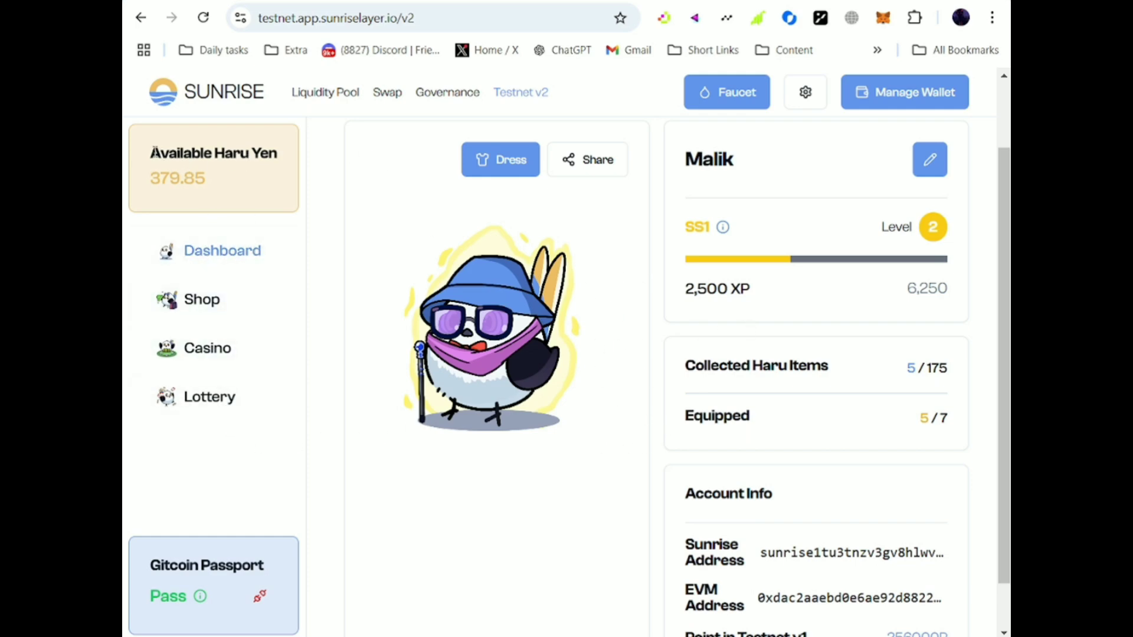
# Step: Check the Haru Yen balance and read the Medium guide's tip on the $RISE, $vRISE and Haru Yen tokens
pyautogui.moveTo(217, 154); pyautogui.dragTo(279, 155)
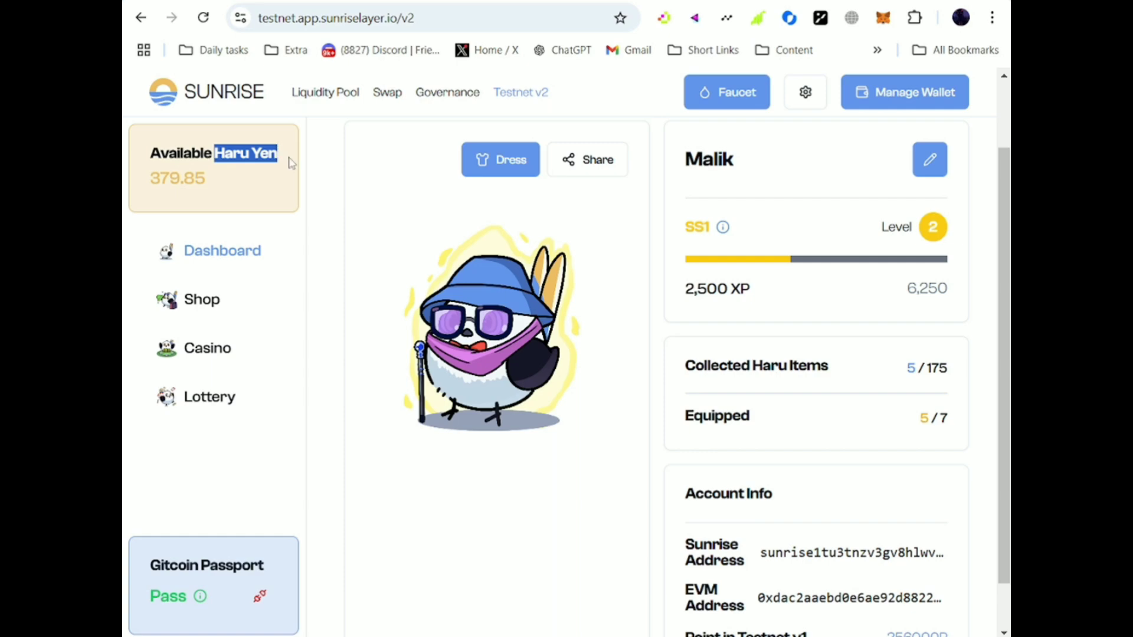
pyautogui.click(292, 162)
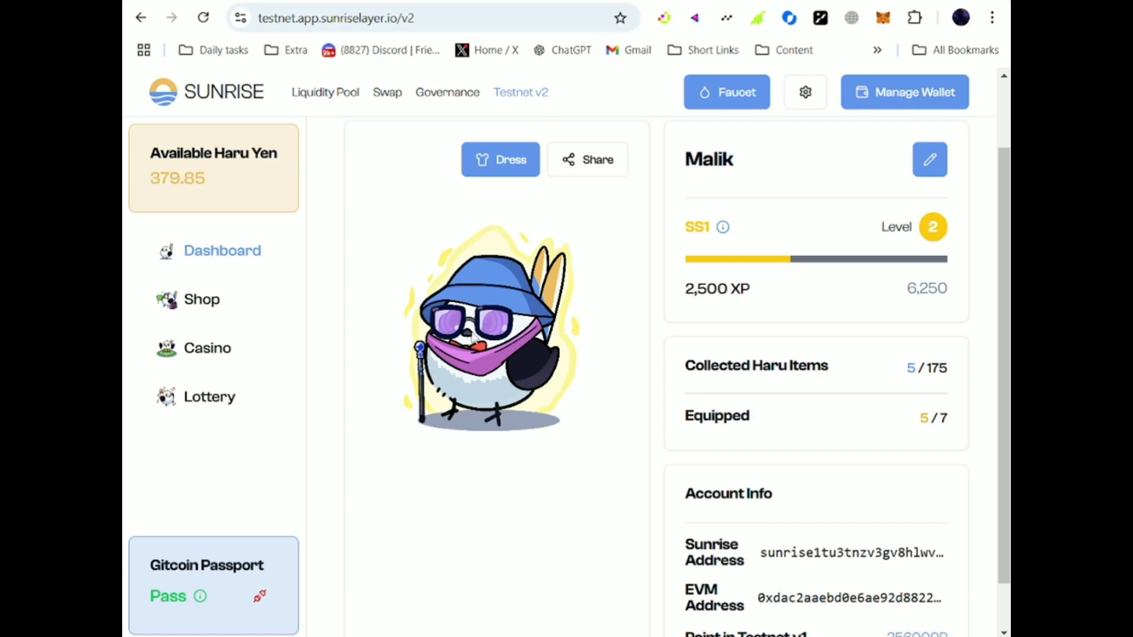
pyautogui.hotkey('ctrl', 'Tab')
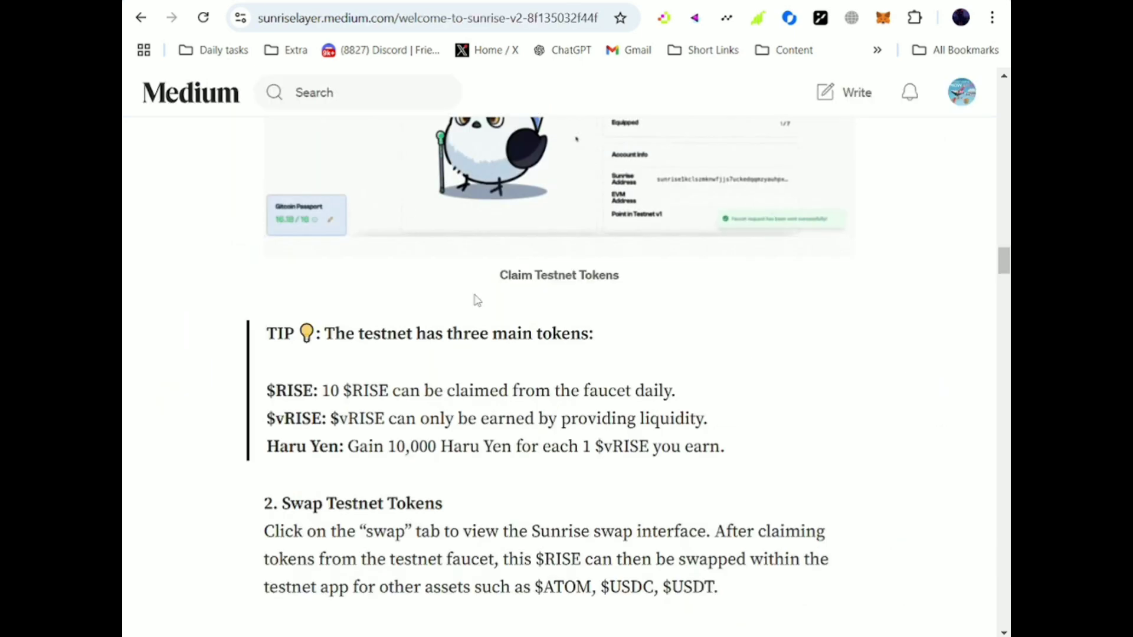
pyautogui.moveTo(307, 391); pyautogui.dragTo(314, 391)
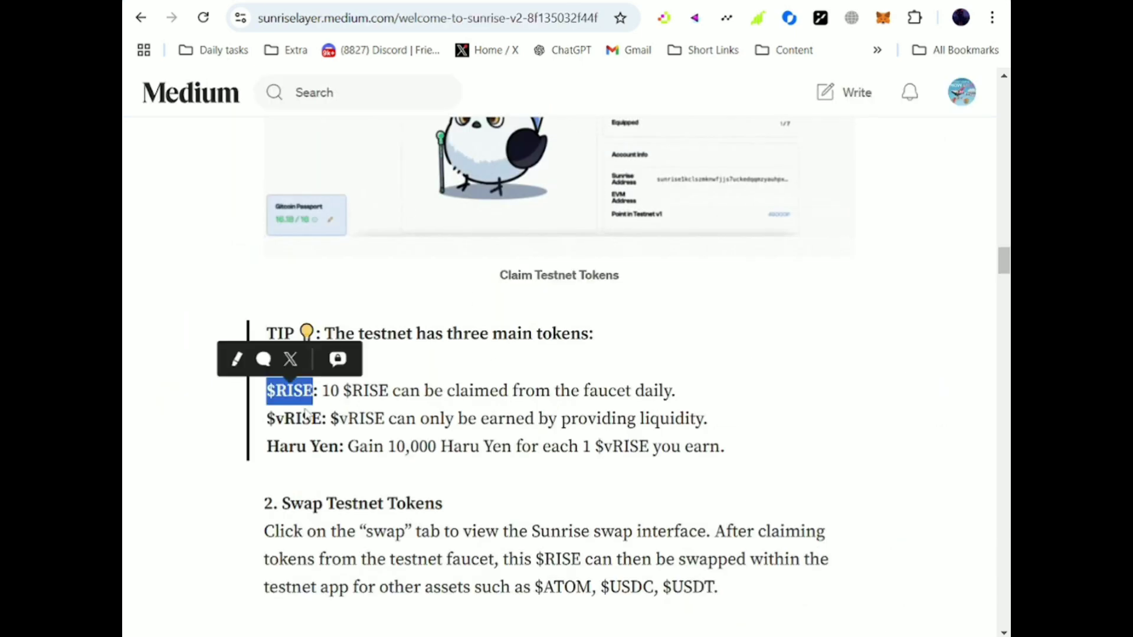
pyautogui.moveTo(267, 418); pyautogui.dragTo(325, 469)
pyautogui.click(325, 469)
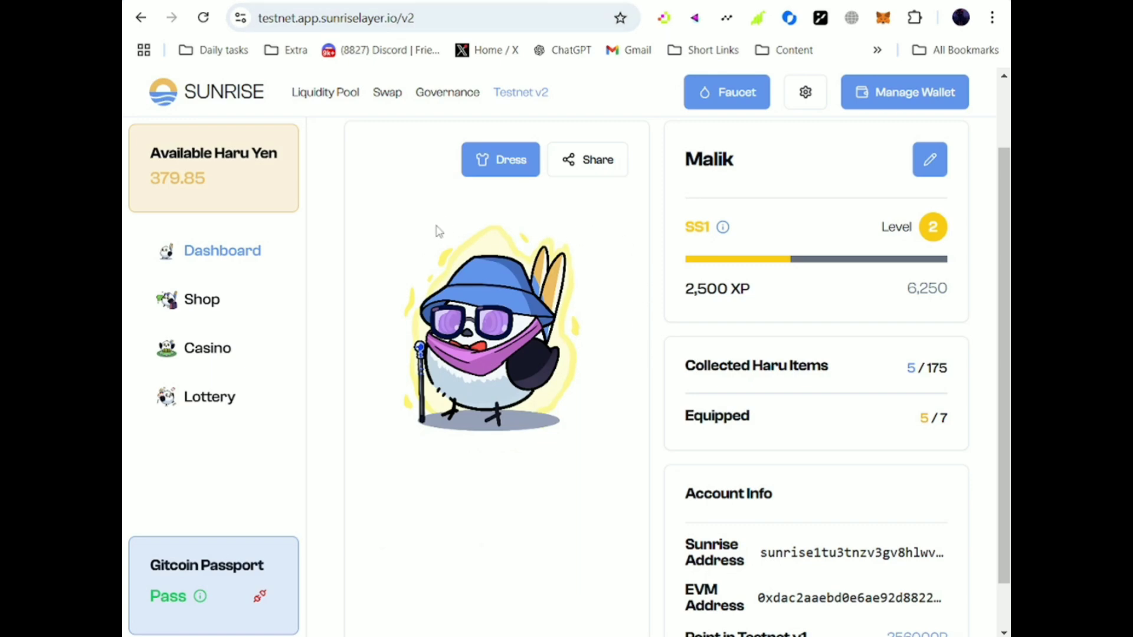
# Step: Review the Testnet Faucet's wallet requirements and RISE claim amount, and close the faucet dialog
pyautogui.click(726, 107)
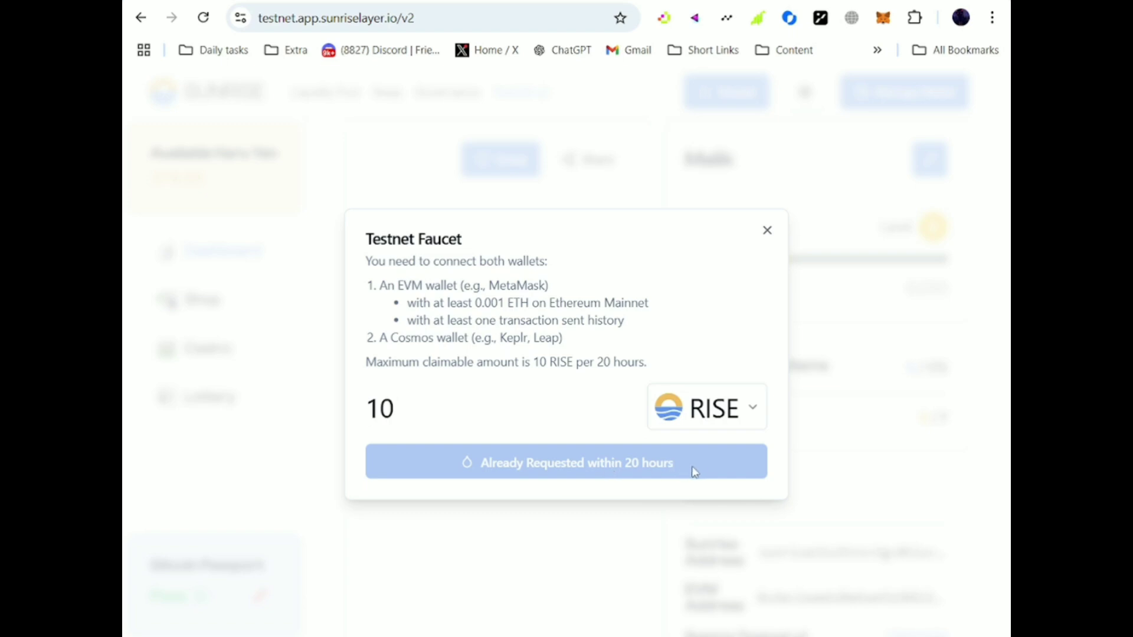
pyautogui.moveTo(692, 471); pyautogui.dragTo(458, 465)
pyautogui.click(520, 427)
pyautogui.moveTo(365, 419); pyautogui.dragTo(745, 419)
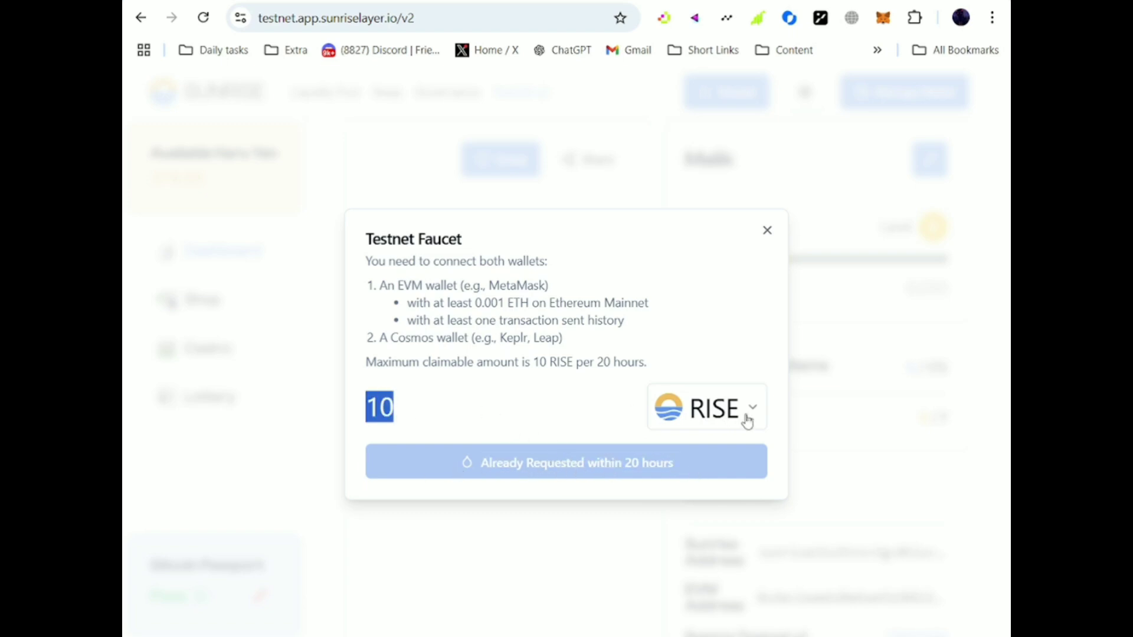
pyautogui.click(579, 469)
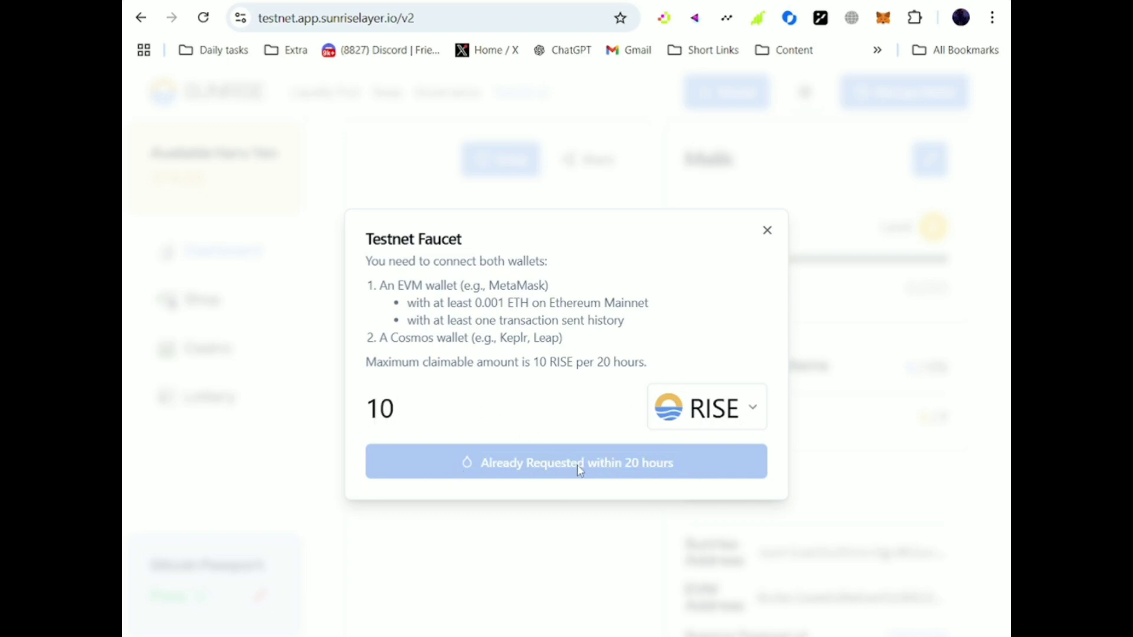
pyautogui.click(768, 231)
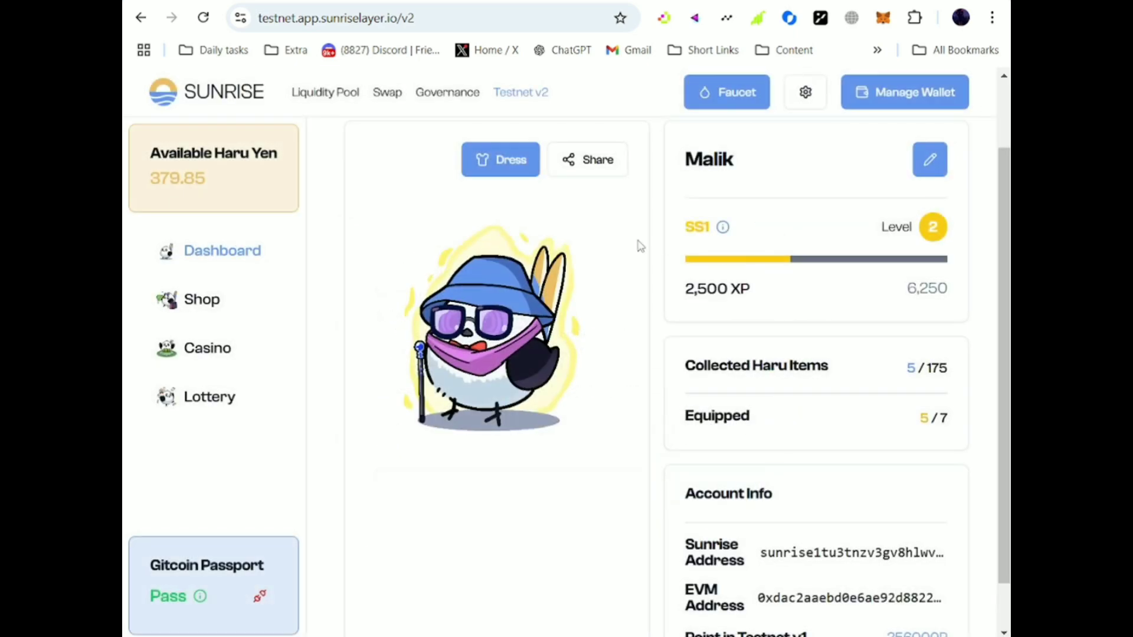
# Step: Set up a swap on the Sunrise Testnet from RISE to USDC
pyautogui.click(389, 95)
pyautogui.click(762, 334)
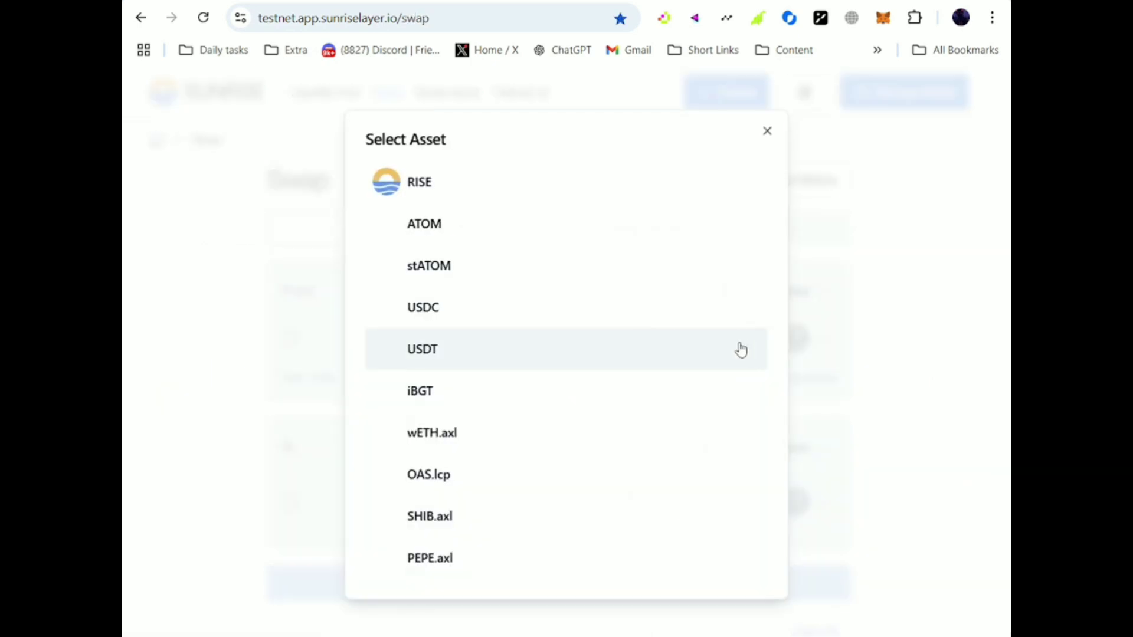
pyautogui.click(447, 198)
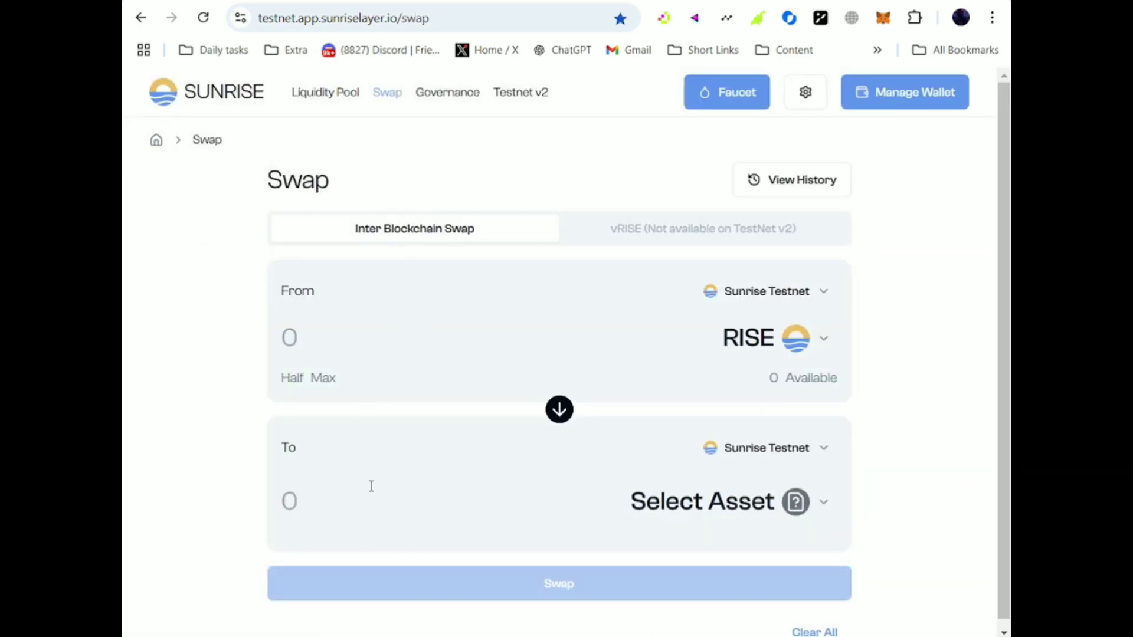
pyautogui.click(702, 501)
pyautogui.click(441, 339)
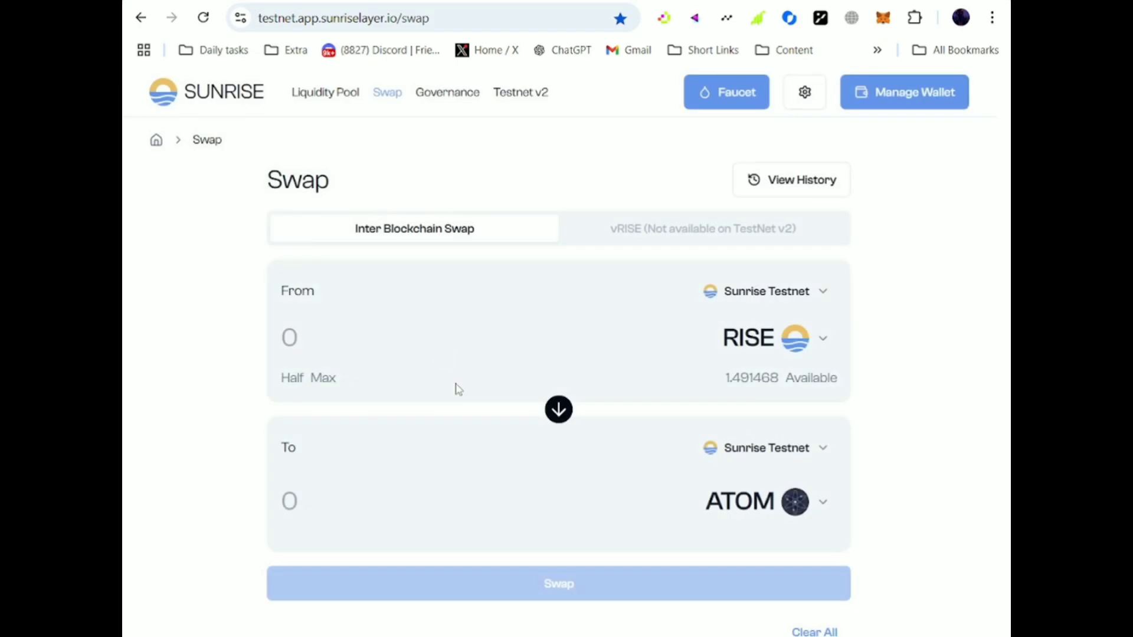
pyautogui.click(724, 512)
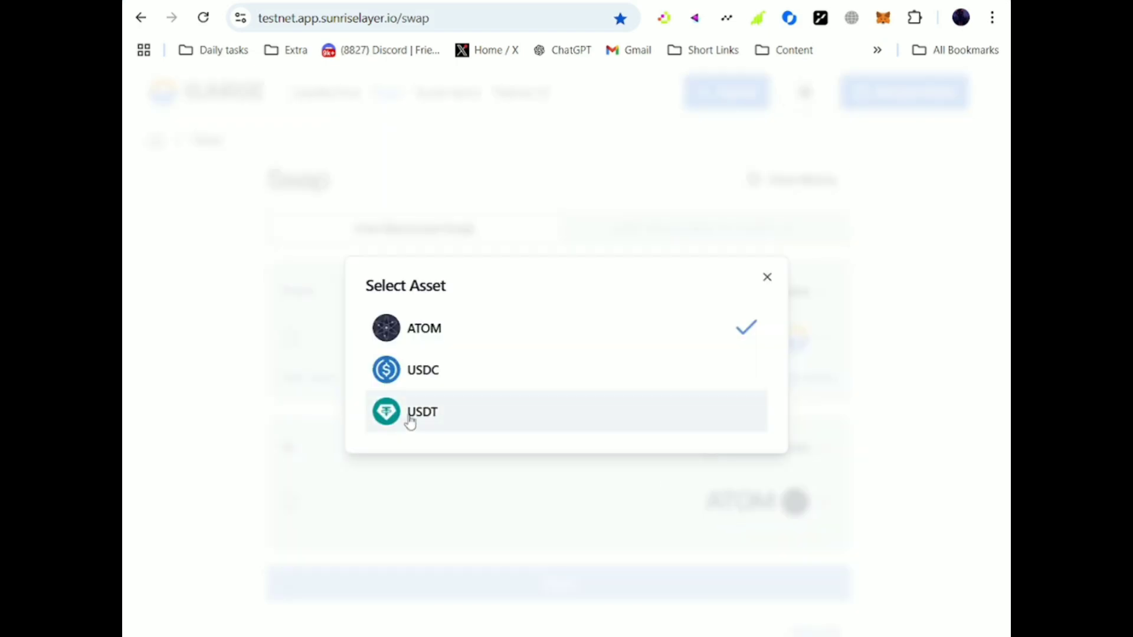
pyautogui.click(433, 379)
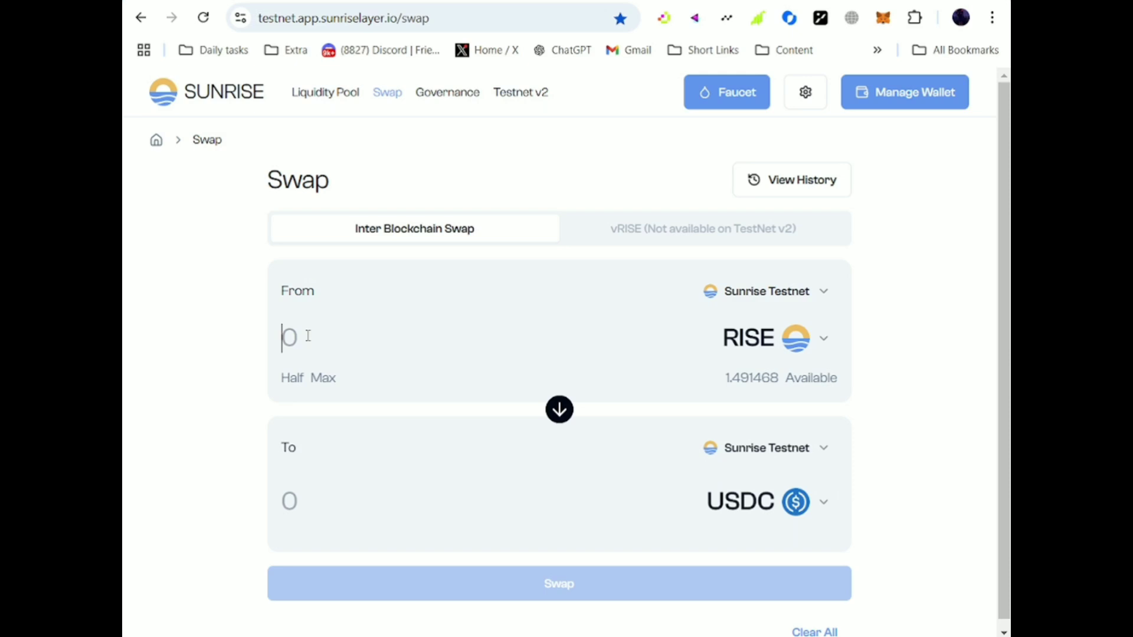
# Step: Swap 1 RISE for USDC and approve the transaction in Keplr
pyautogui.write('1')
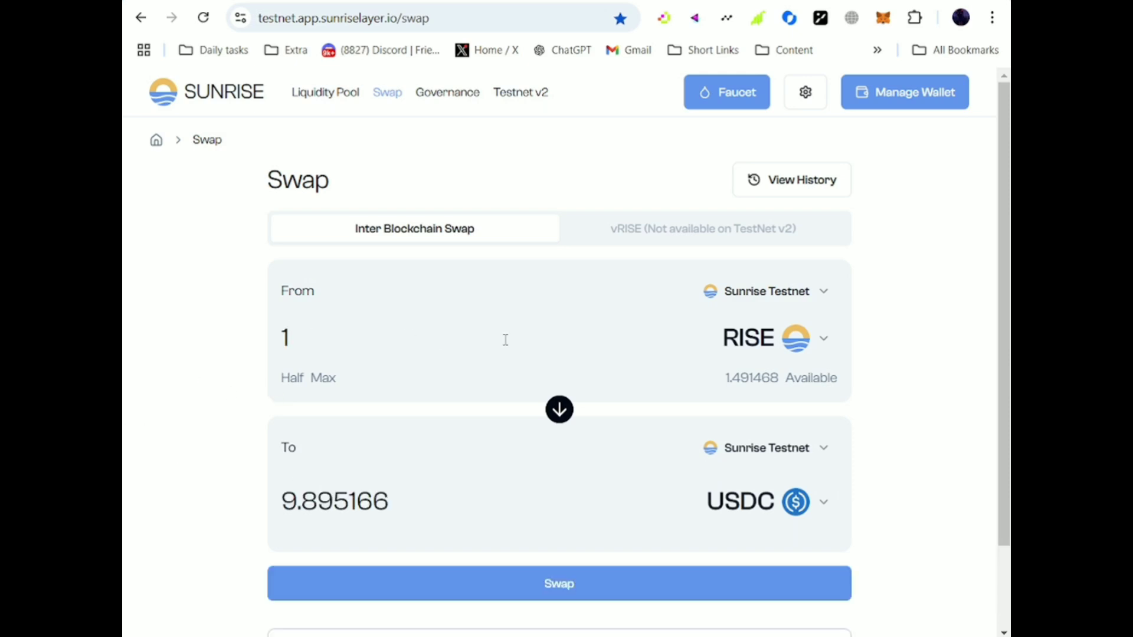
pyautogui.scroll(-2, 642, 467)
pyautogui.click(595, 501)
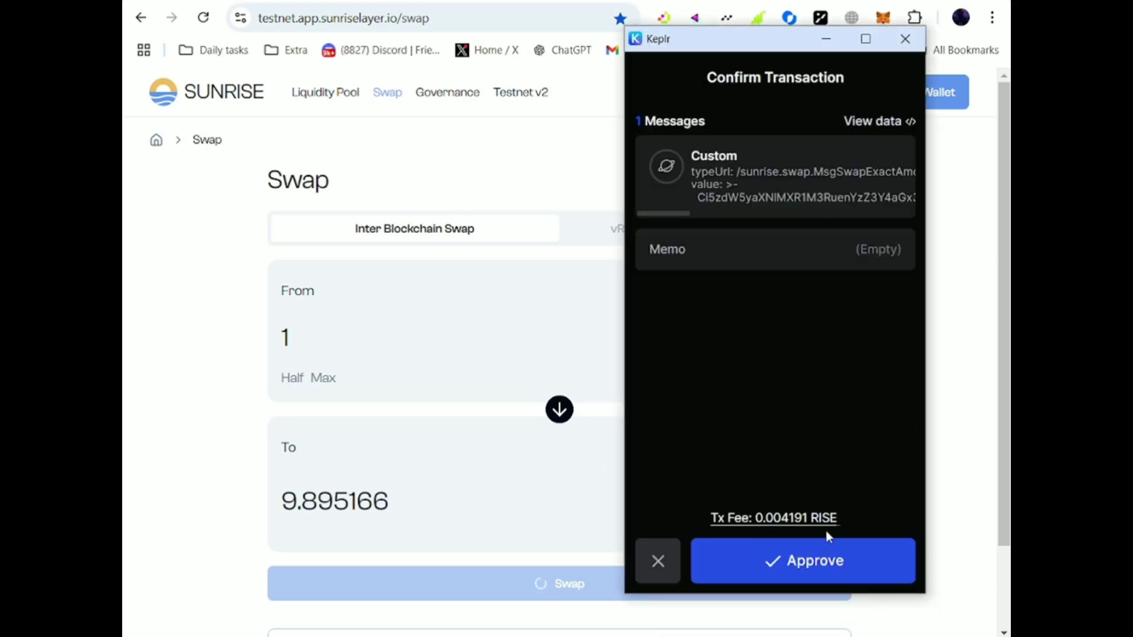
pyautogui.click(826, 556)
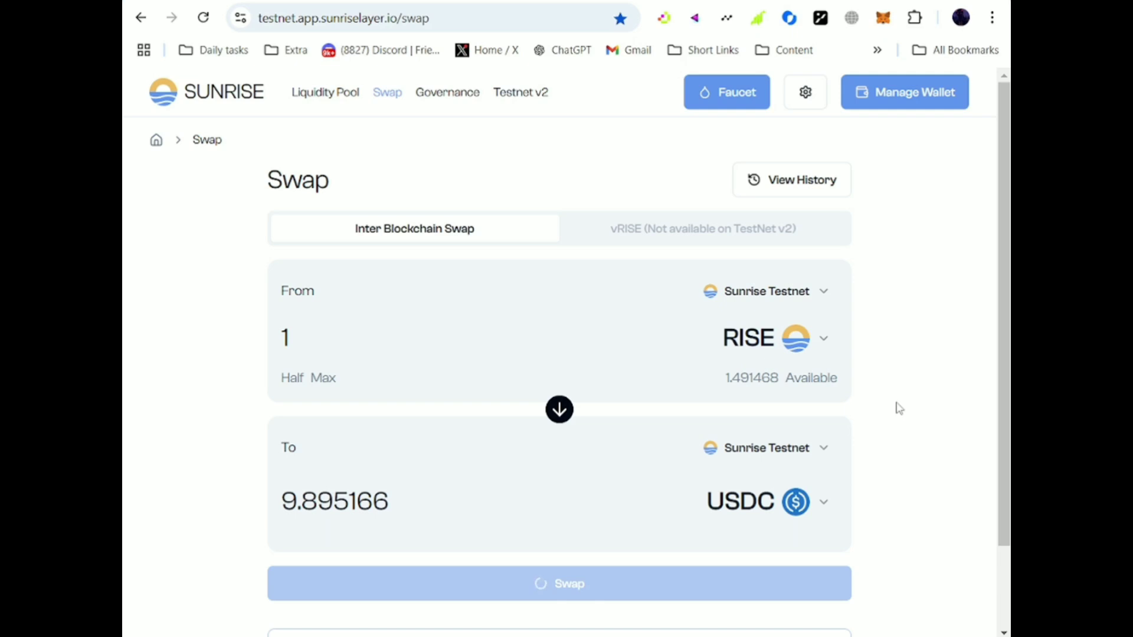
# Step: Open the liquidity pools list and check the Medium guide's Provide Liquidity section for eligible pools
pyautogui.click(322, 94)
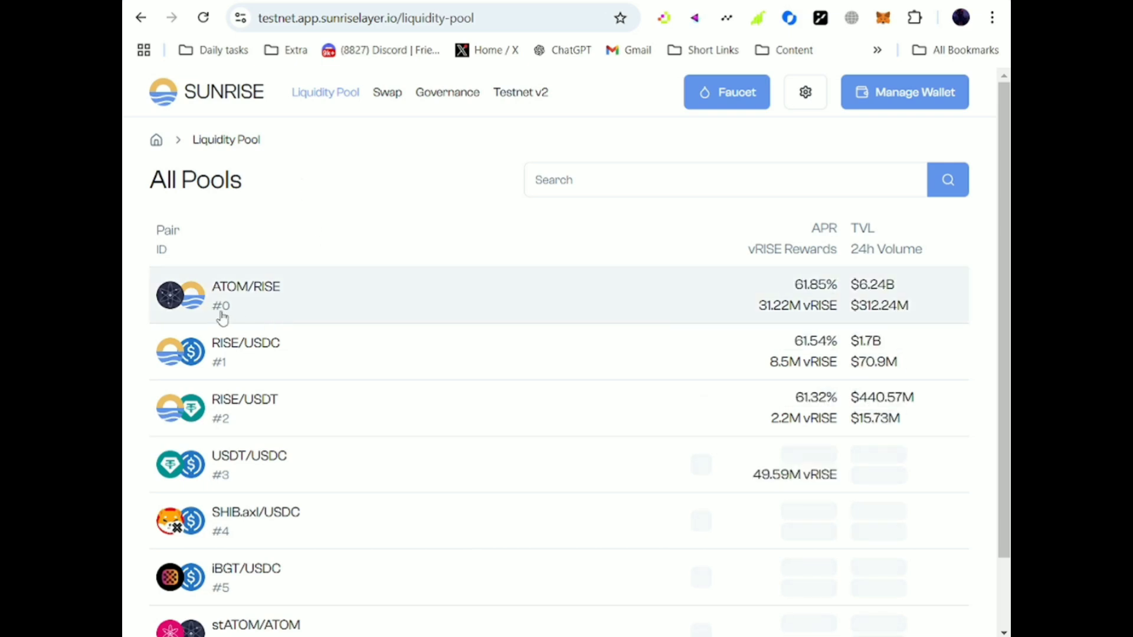
pyautogui.click(336, 1)
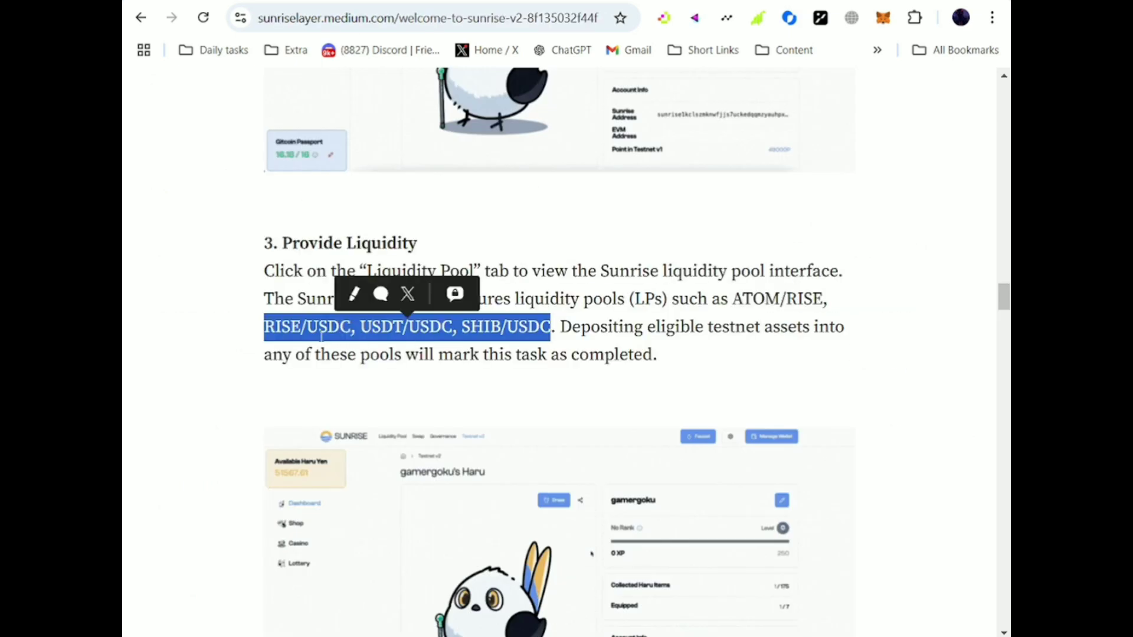
pyautogui.click(236, 1)
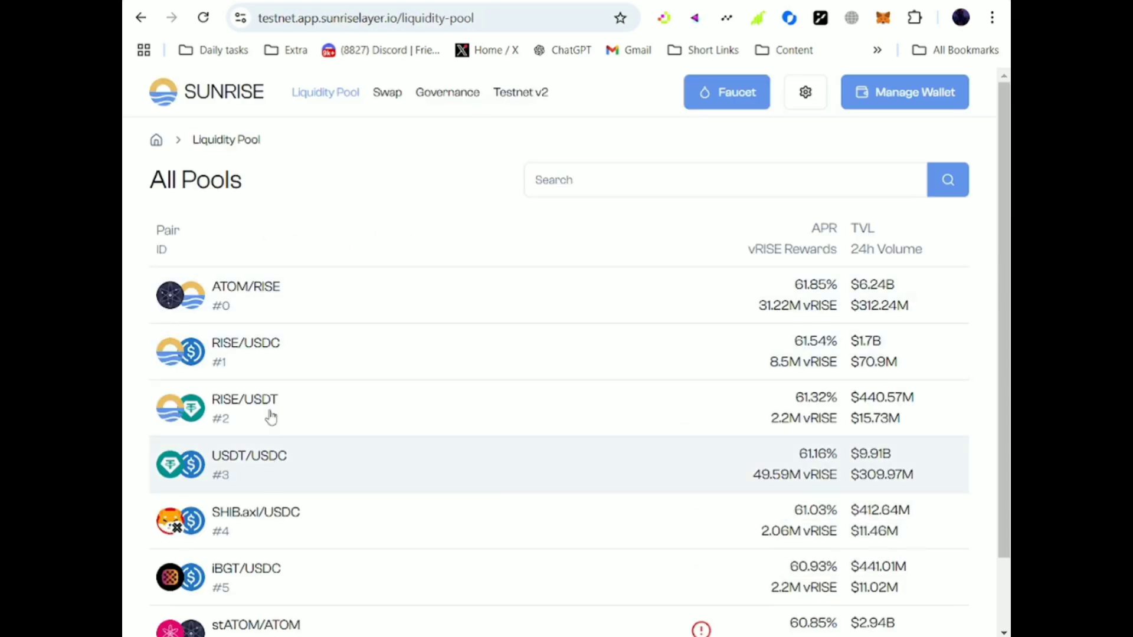
# Step: Open the RISE/USDC pool's add-liquidity form and check the available balances of both tokens
pyautogui.click(275, 354)
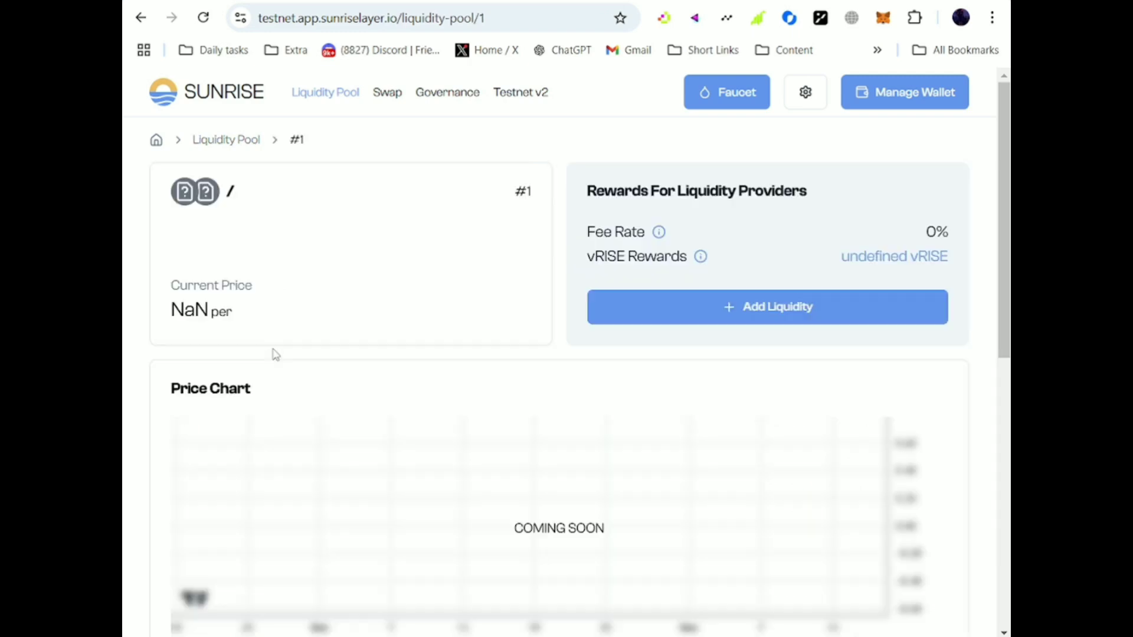
pyautogui.click(724, 304)
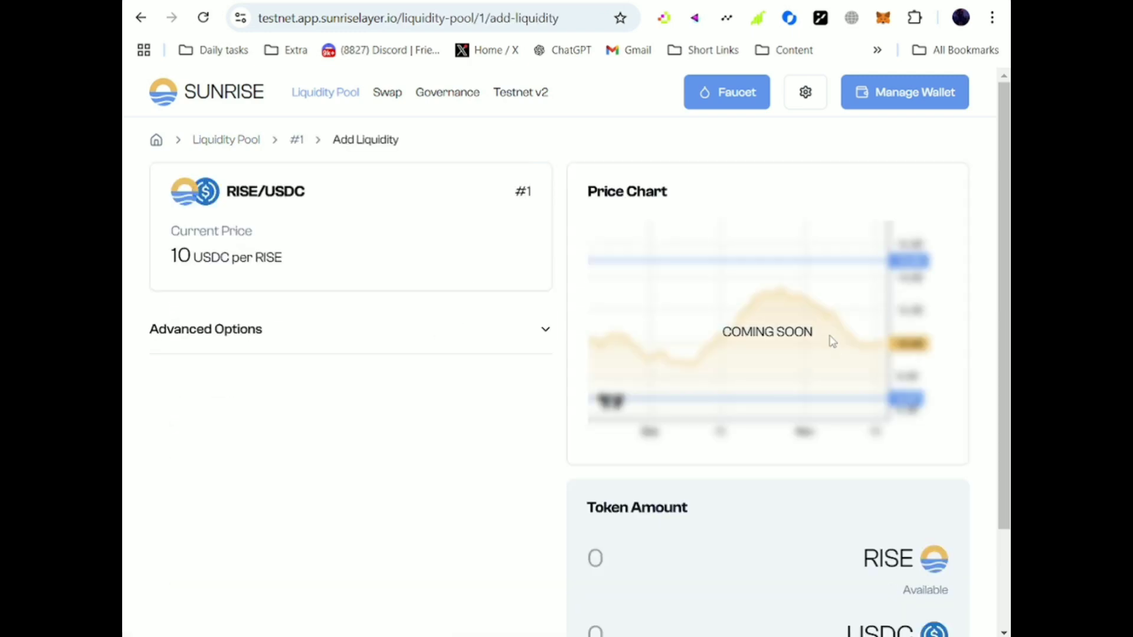
pyautogui.scroll(-2, 832, 341)
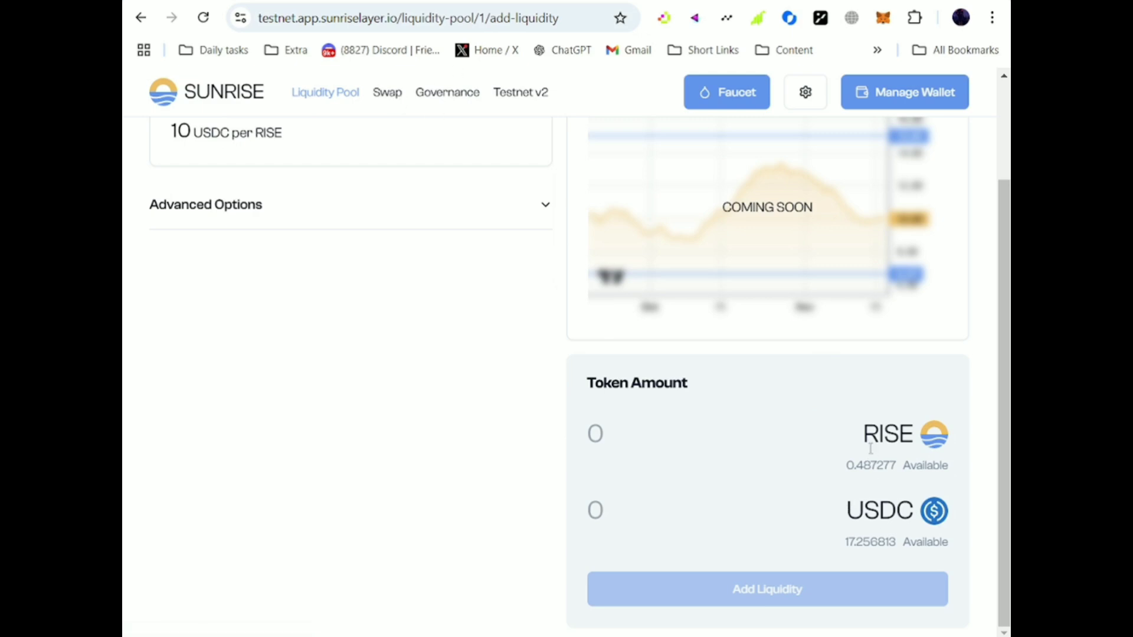
# Step: Set up a reverse swap on the Sunrise Testnet from USDC to RISE
pyautogui.click(379, 97)
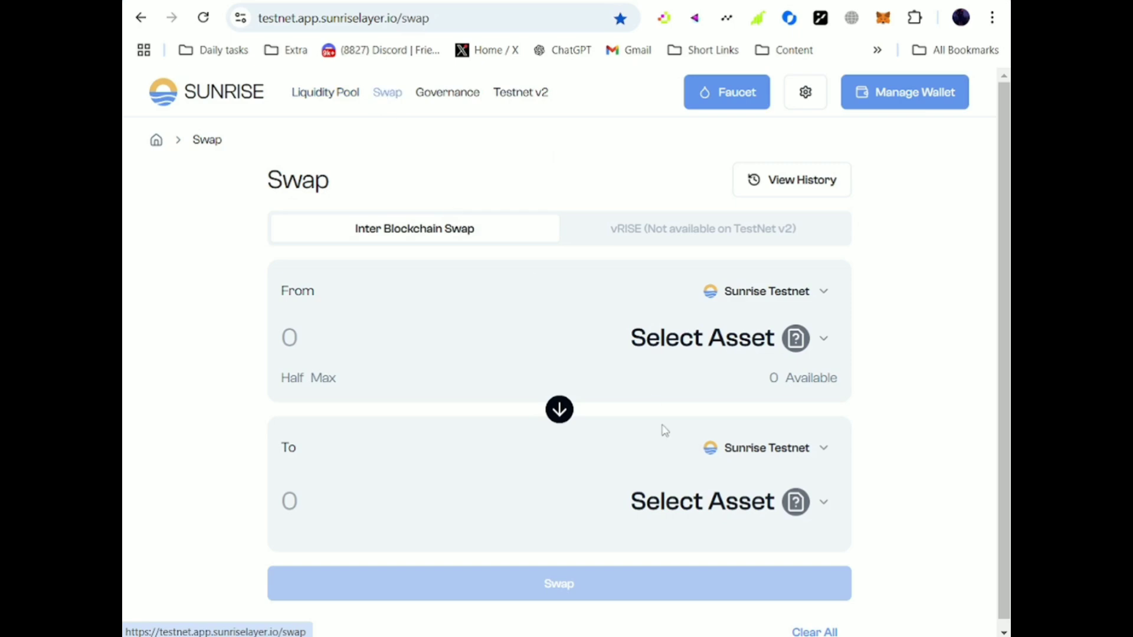
pyautogui.click(709, 347)
pyautogui.click(455, 312)
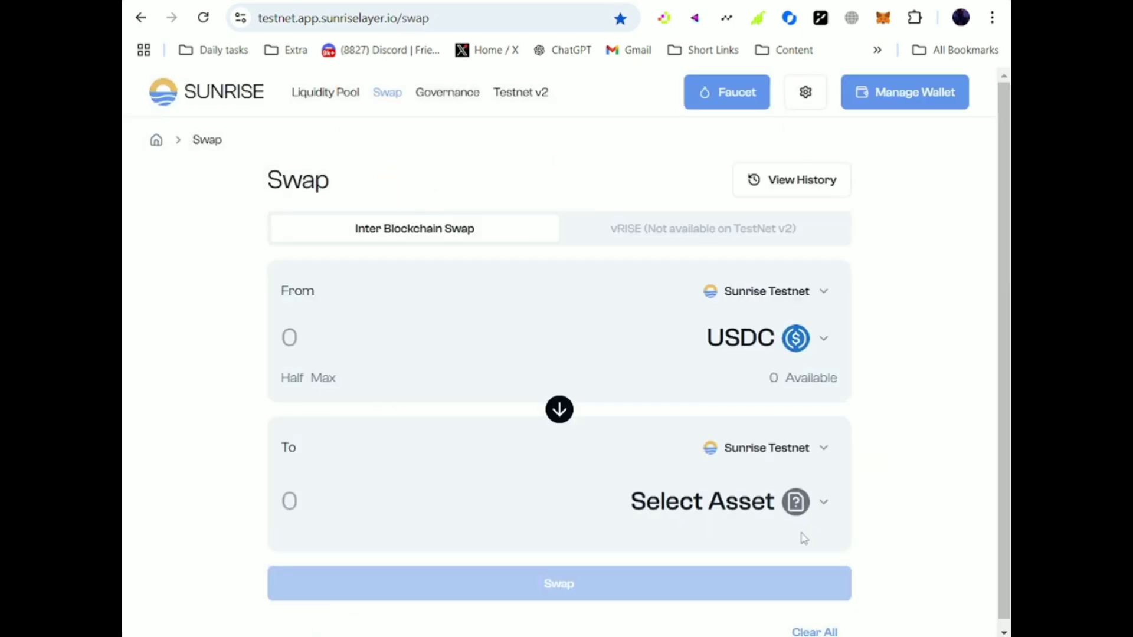
pyautogui.click(800, 533)
pyautogui.click(477, 319)
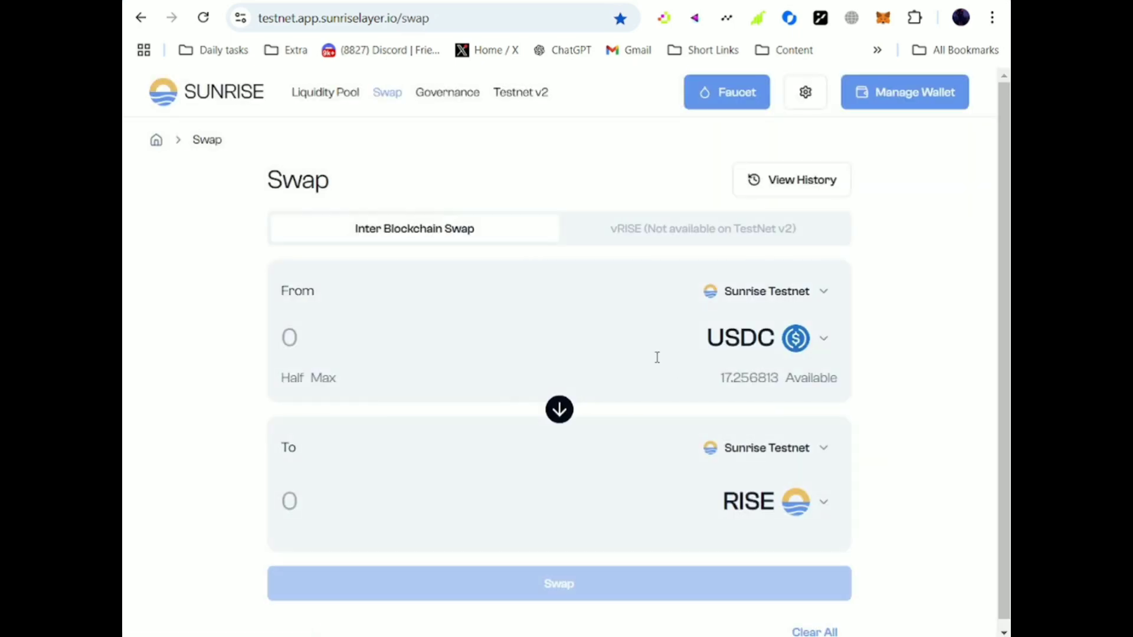
# Step: Swap 8 USDC for RISE and approve the transaction in Keplr
pyautogui.click(425, 337)
pyautogui.write('8')
pyautogui.click(616, 593)
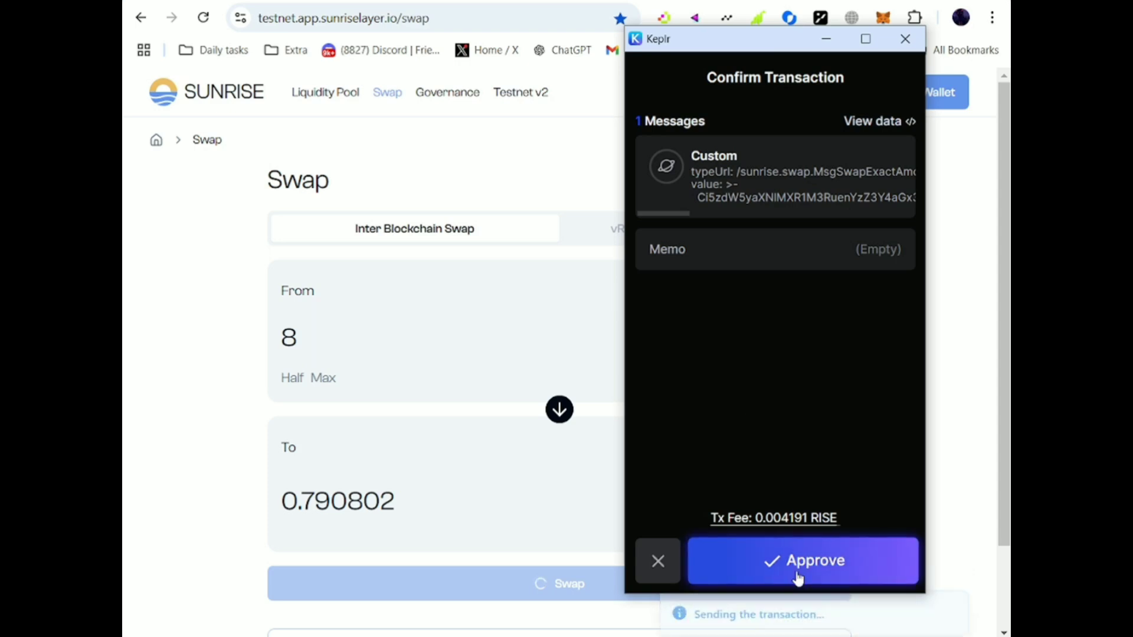
pyautogui.click(796, 572)
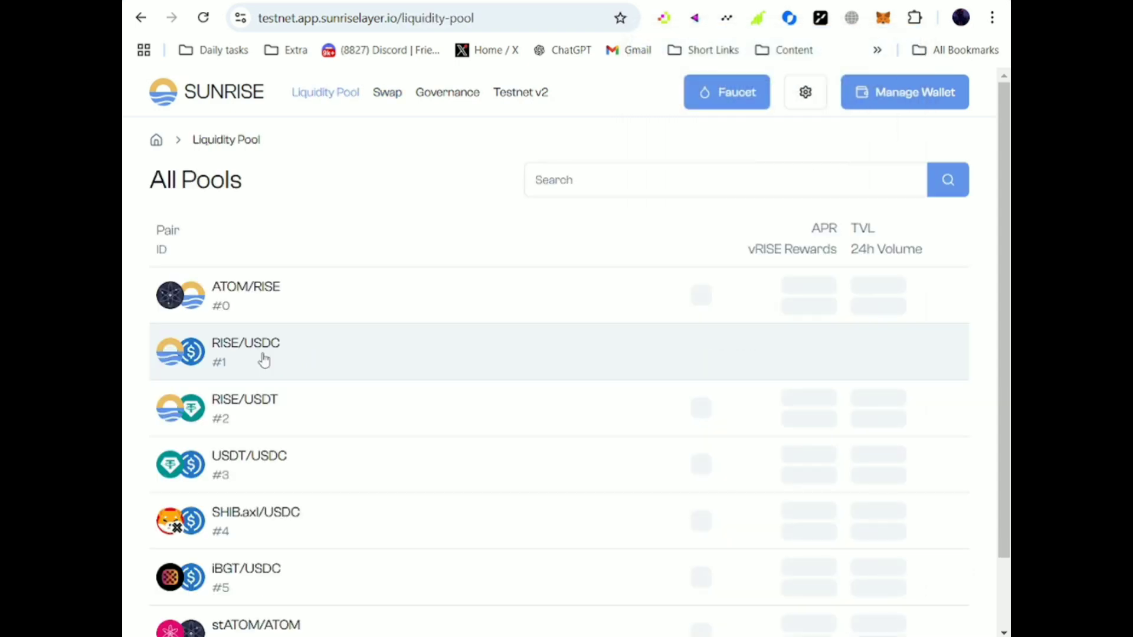
# Step: Add 0.9 RISE with the matching USDC amount to the RISE/USDC pool and approve the transaction in Keplr
pyautogui.click(264, 360)
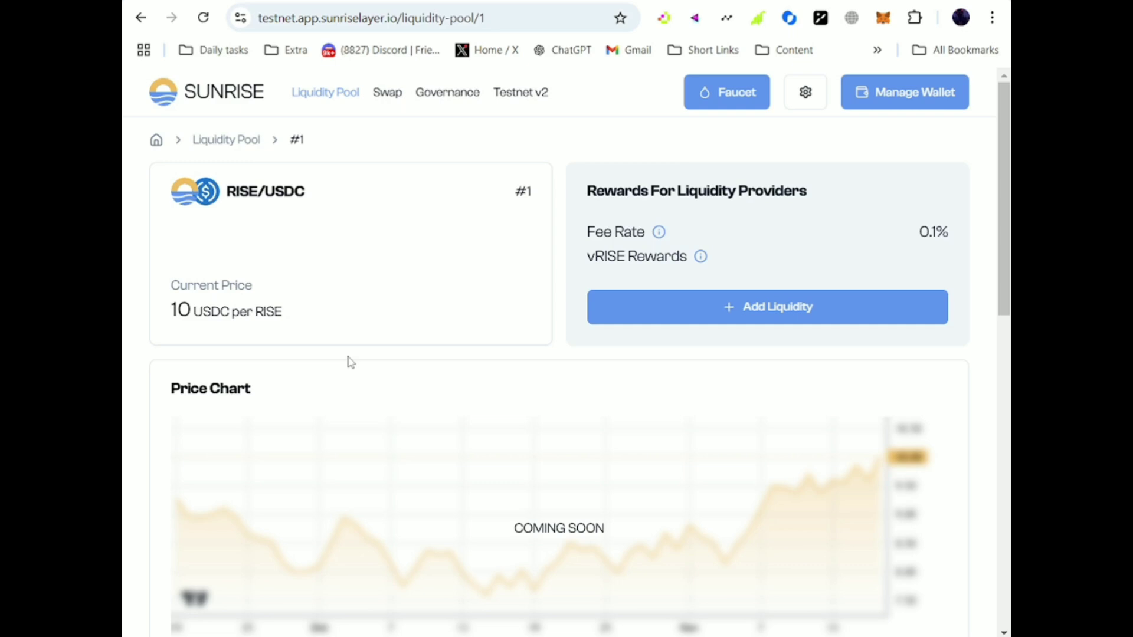
pyautogui.click(736, 307)
pyautogui.scroll(-2, 777, 377)
pyautogui.click(659, 432)
pyautogui.write('1')
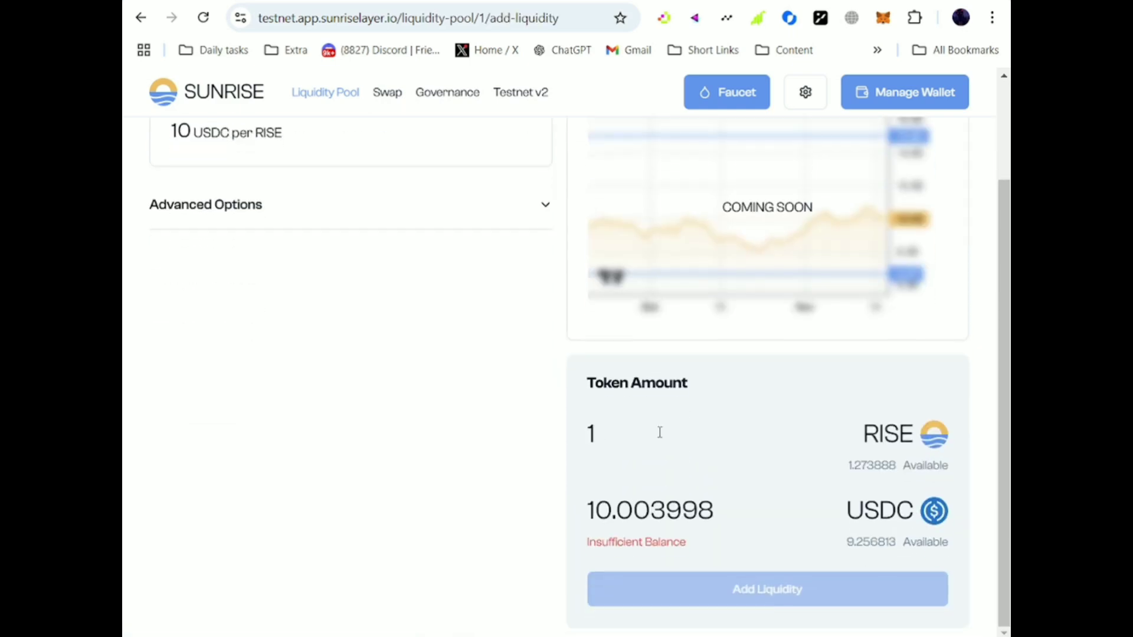
pyautogui.press('BackSpace')
pyautogui.write('0.9')
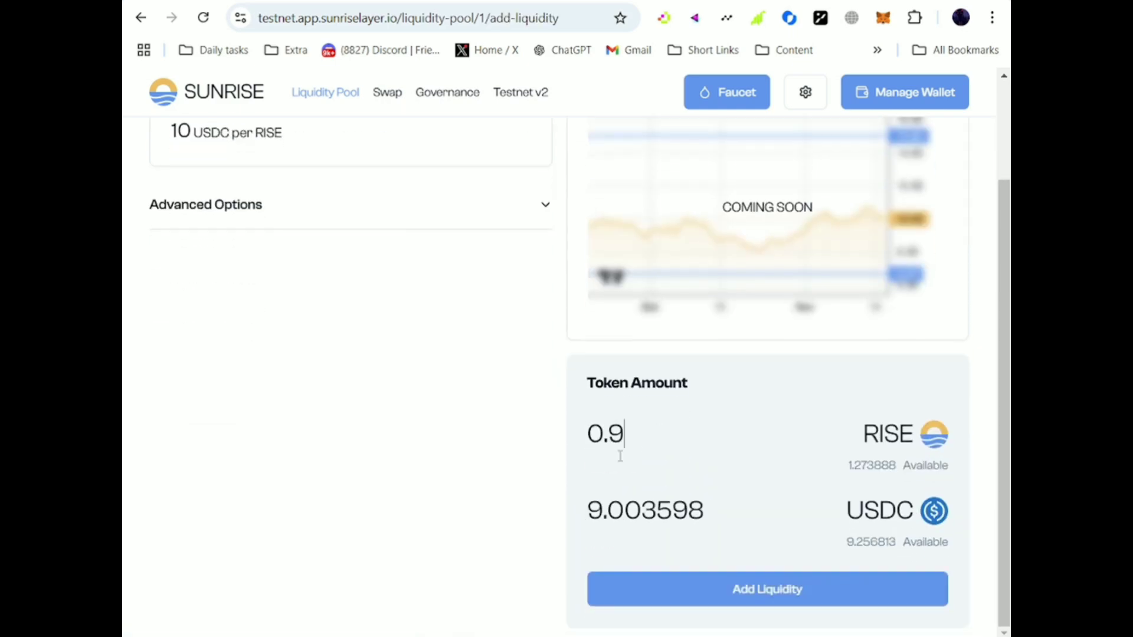
pyautogui.click(806, 590)
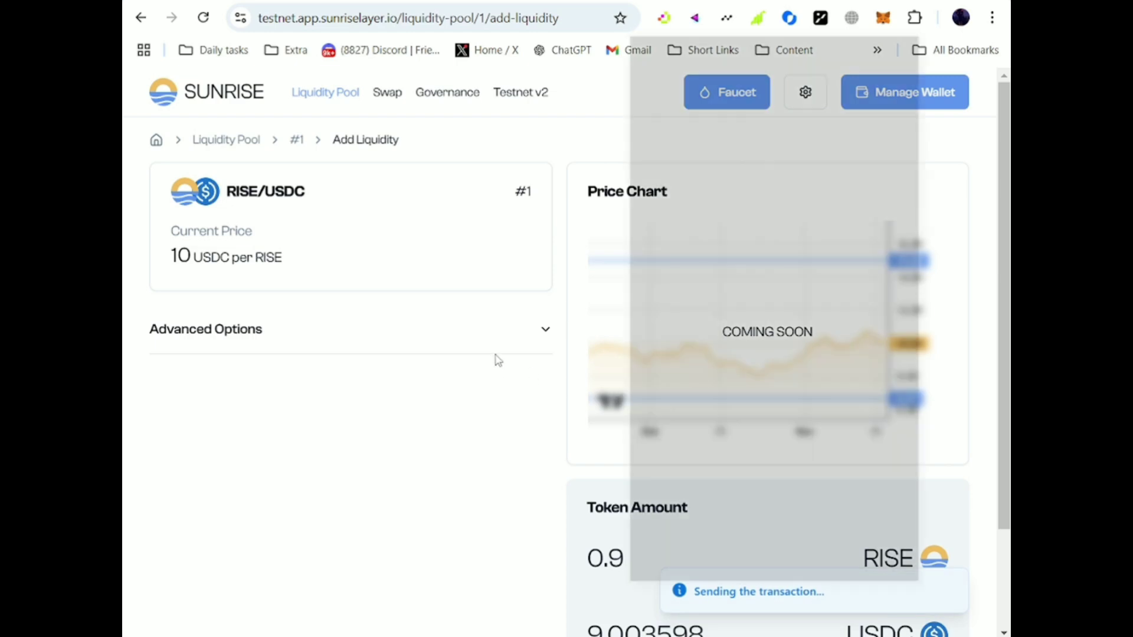
pyautogui.click(825, 571)
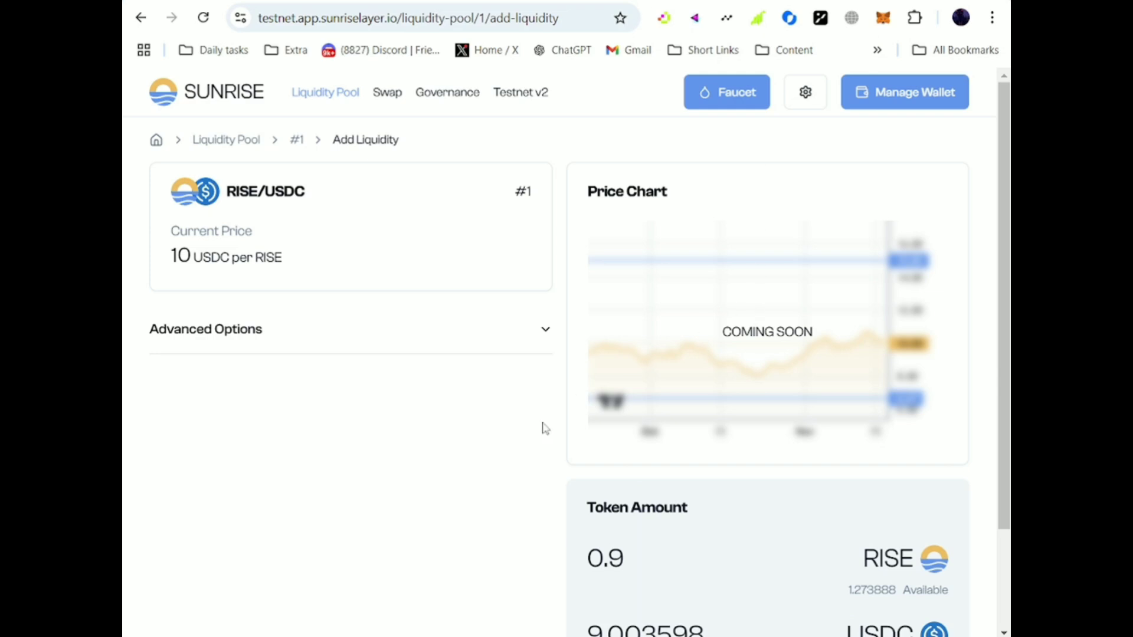
pyautogui.scroll(-2, 480, 441)
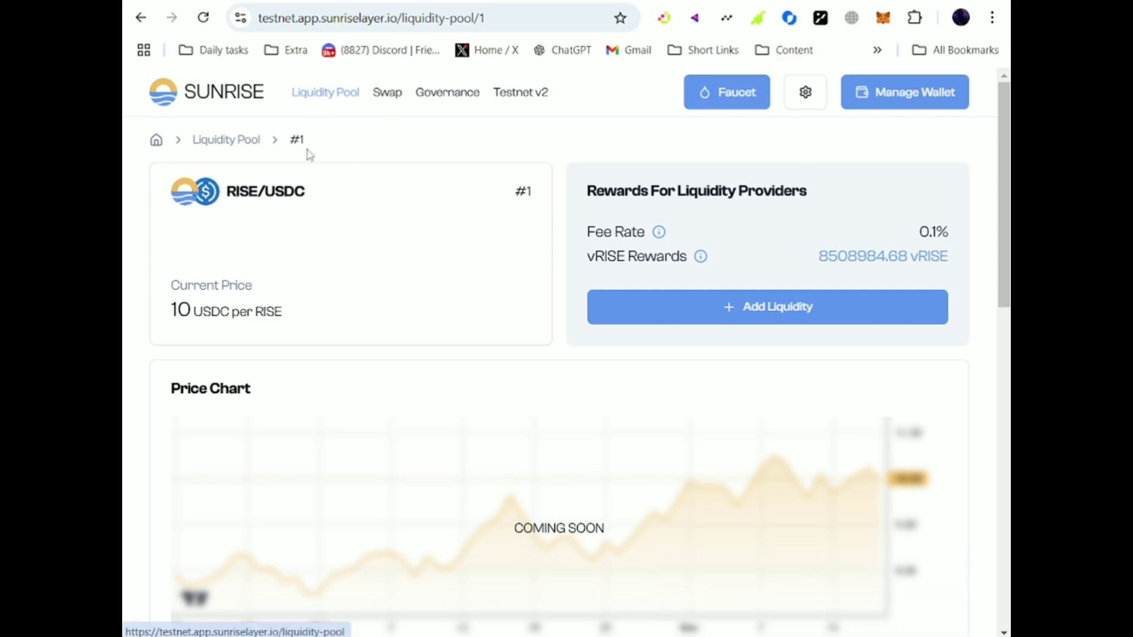
# Step: Lock 0.1 vRISE for voting power by delegating it to the Sunrise Test A validator, approving in Keplr
pyautogui.click(455, 102)
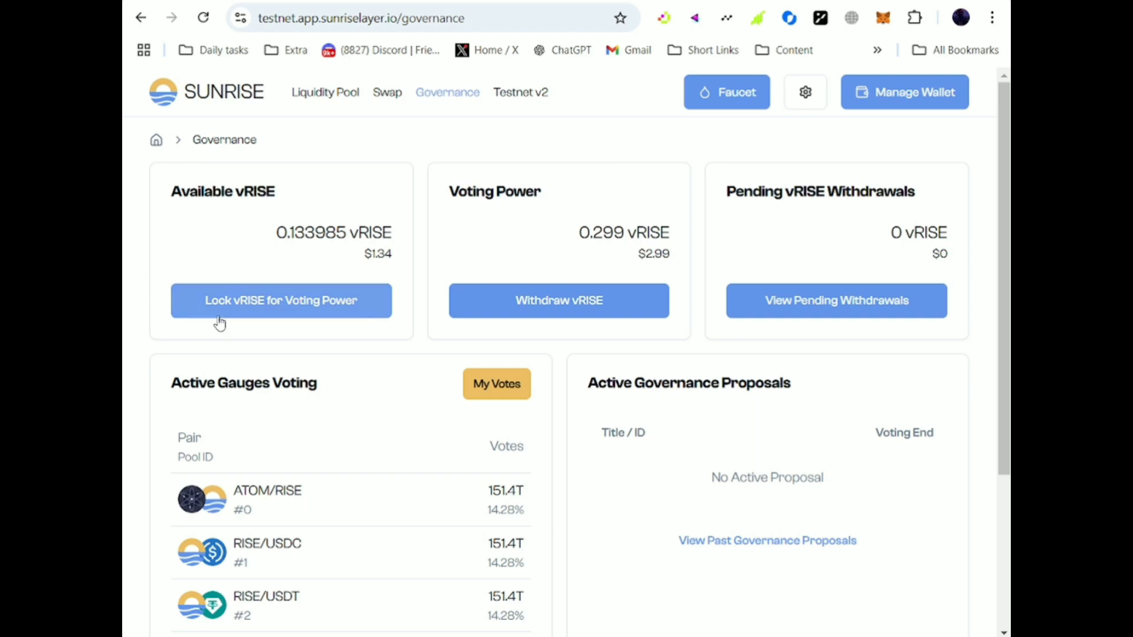
pyautogui.click(260, 312)
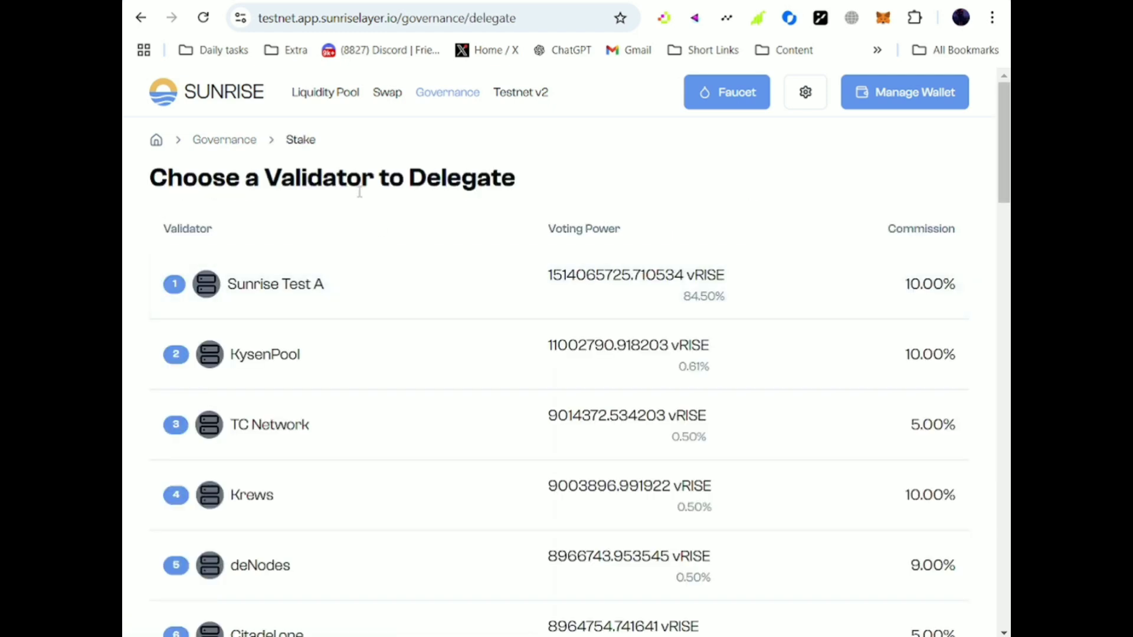
pyautogui.click(324, 287)
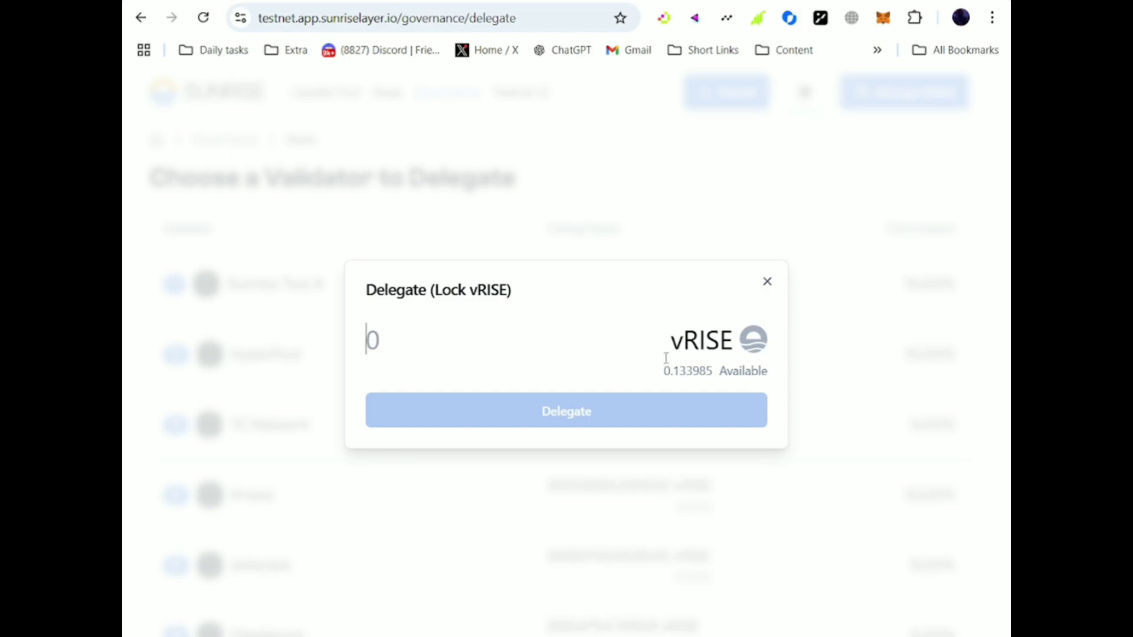
pyautogui.write('0.0')
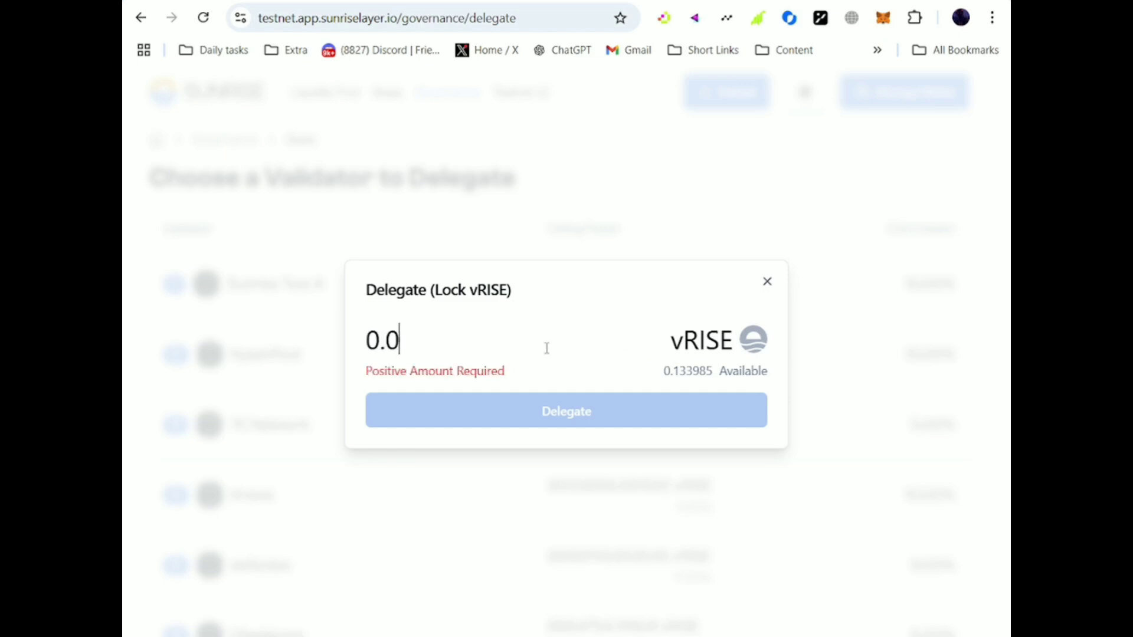
pyautogui.press('BackSpace')
pyautogui.write('1')
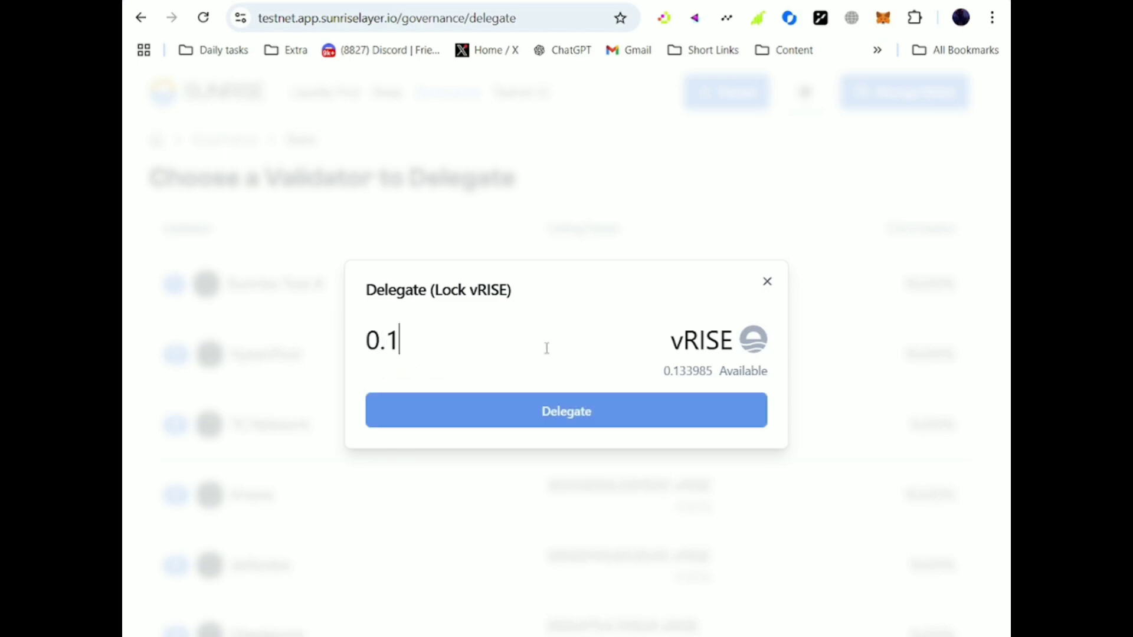
pyautogui.click(619, 414)
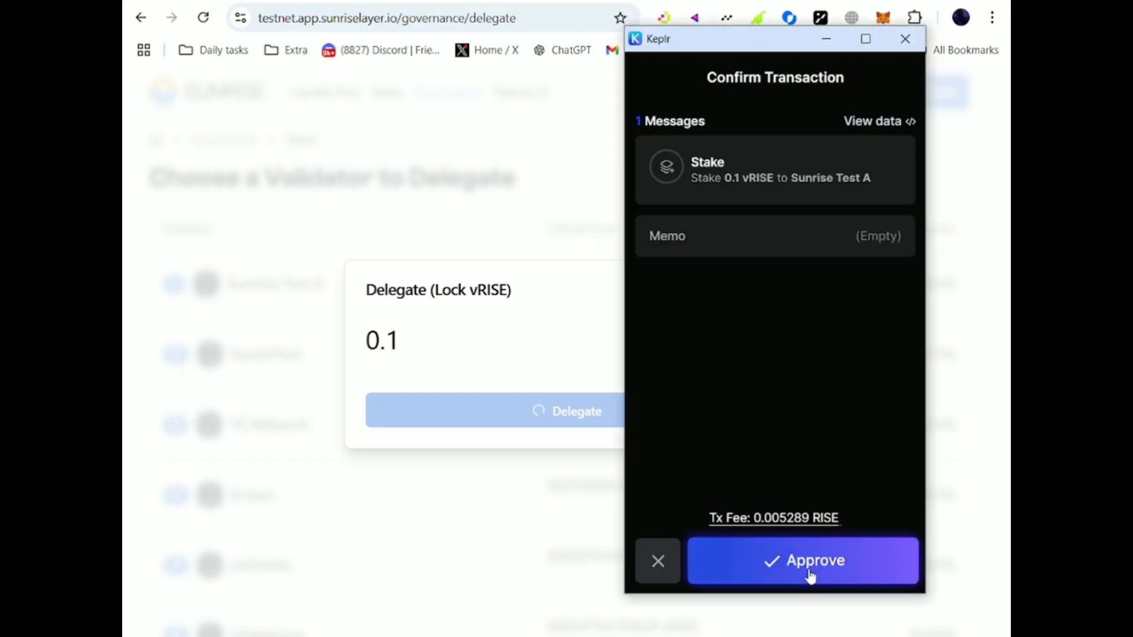
pyautogui.click(807, 559)
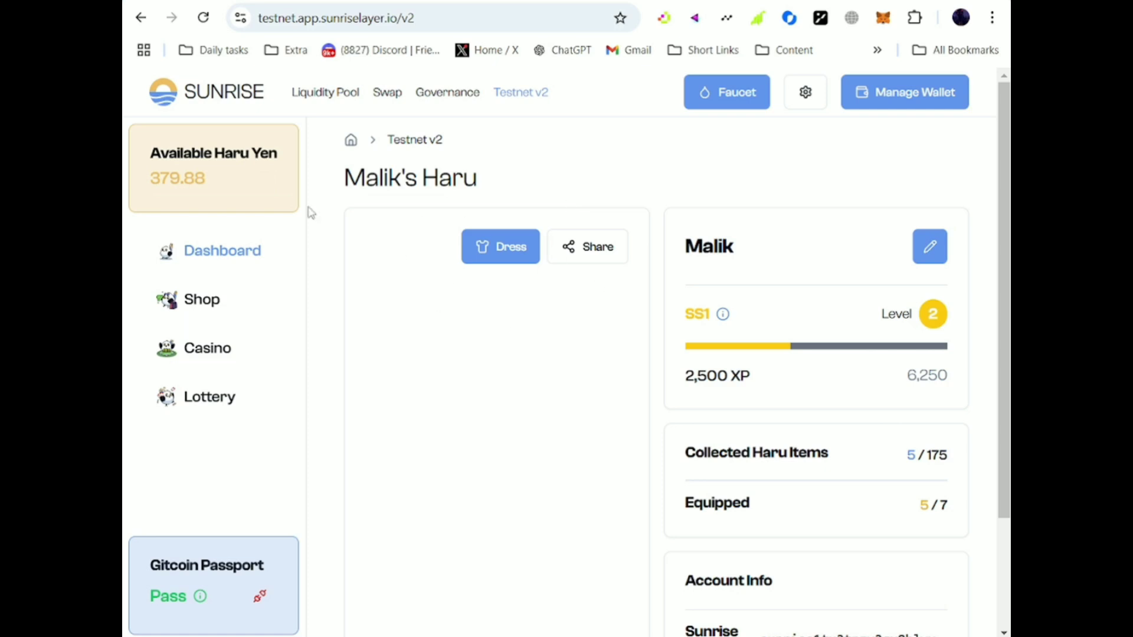
# Step: Examine the available Haru Yen balance, the Haru level tiers and the account info on the Testnet v2 dashboard
pyautogui.moveTo(148, 185); pyautogui.dragTo(222, 187)
pyautogui.click(224, 189)
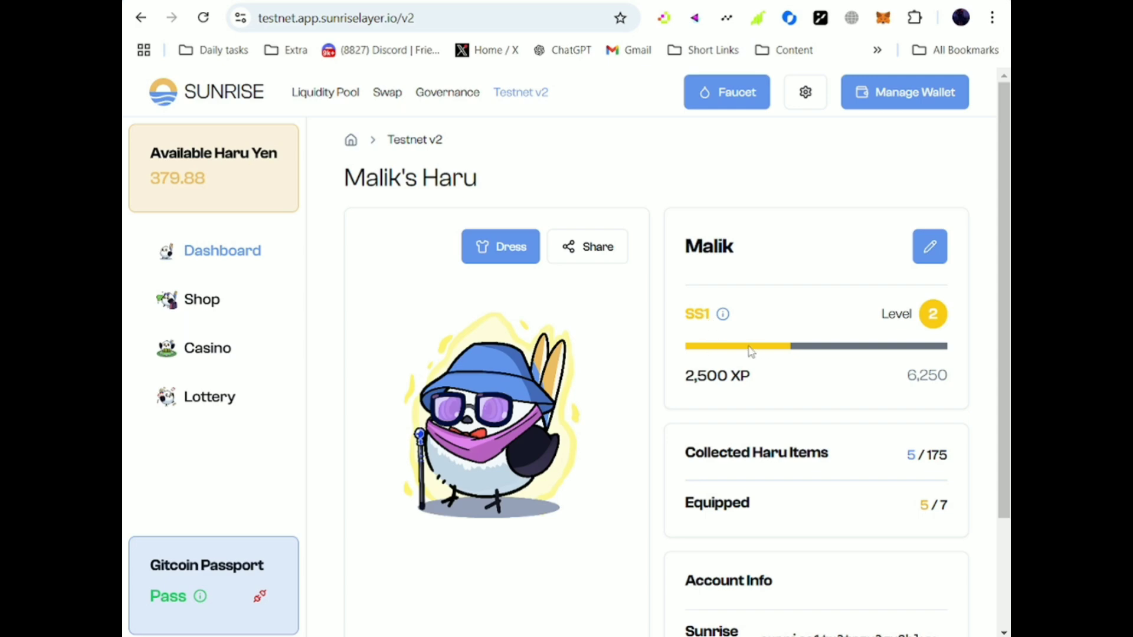
pyautogui.click(723, 314)
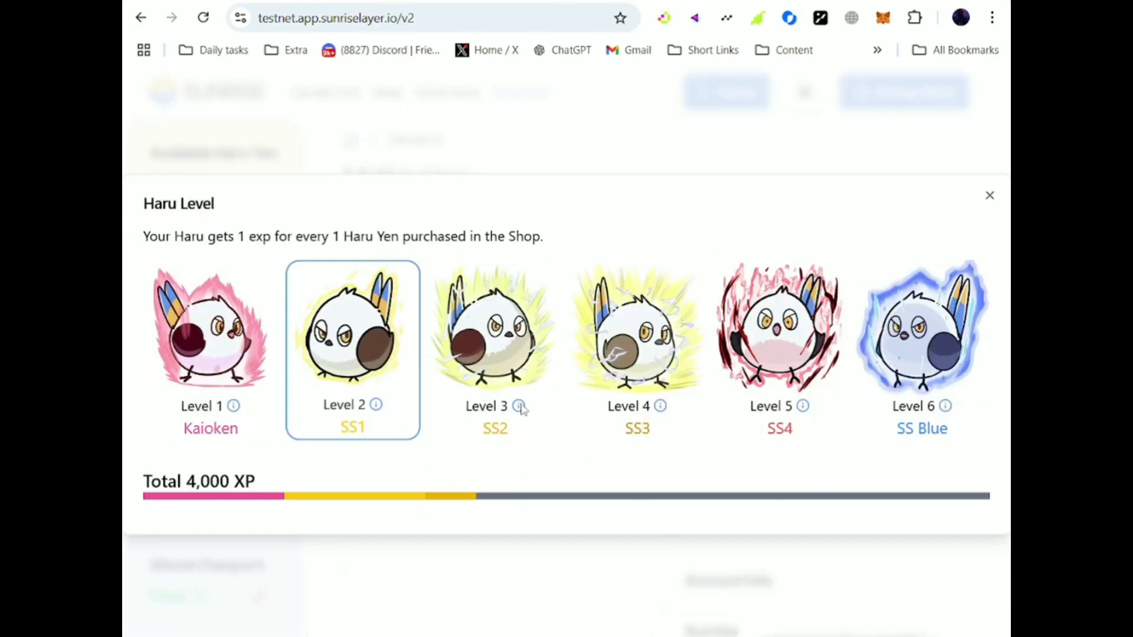
pyautogui.click(990, 195)
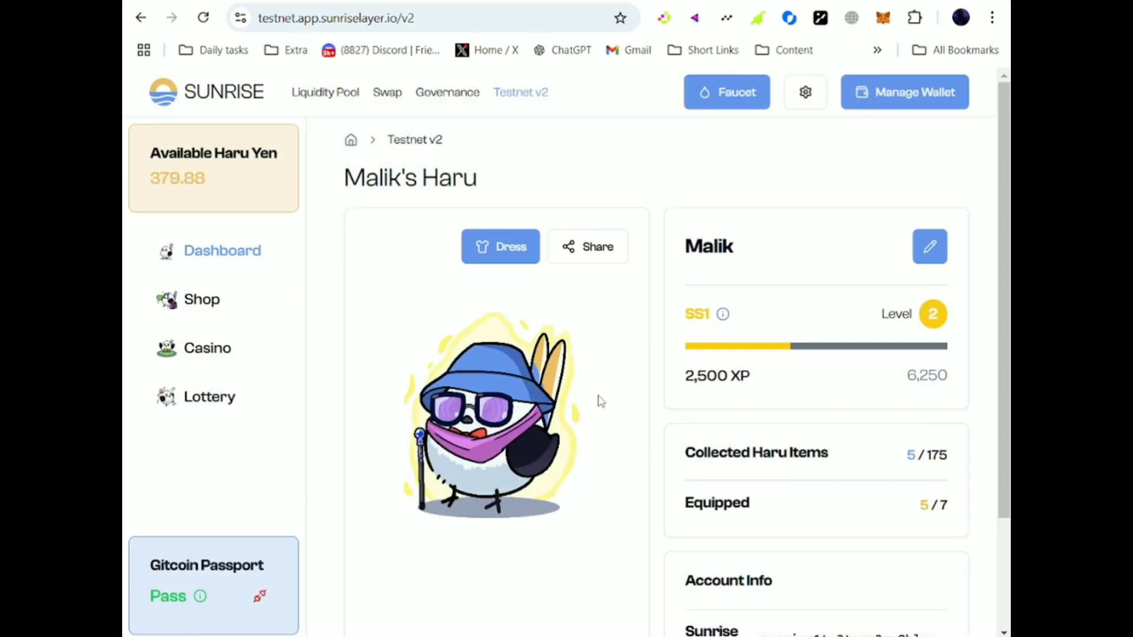
pyautogui.scroll(-1, 620, 371)
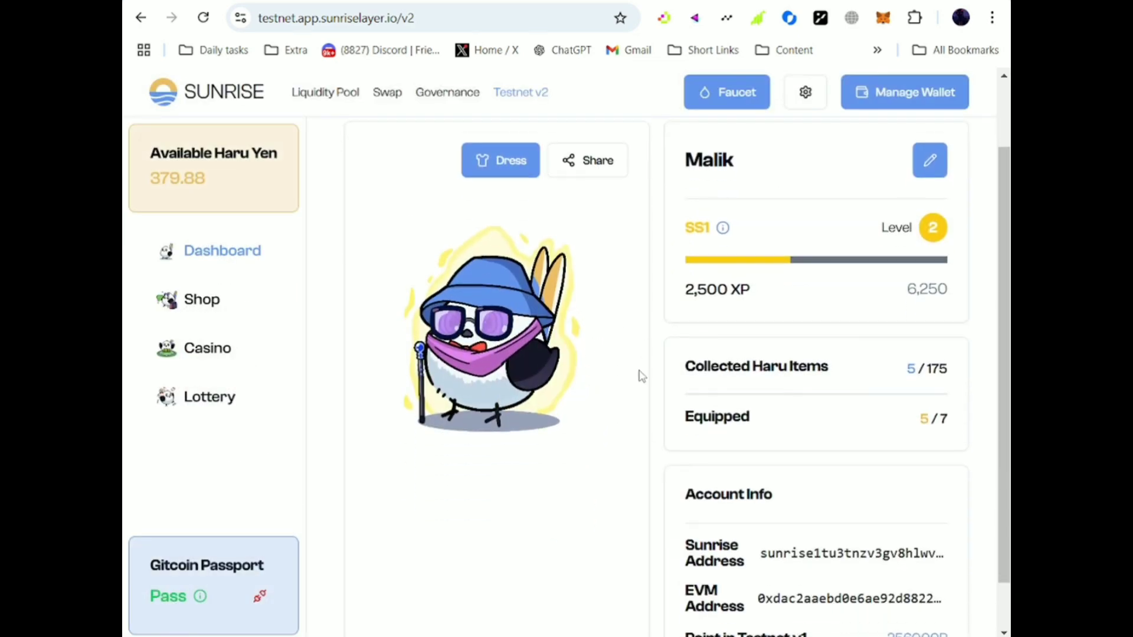
pyautogui.scroll(1, 629, 367)
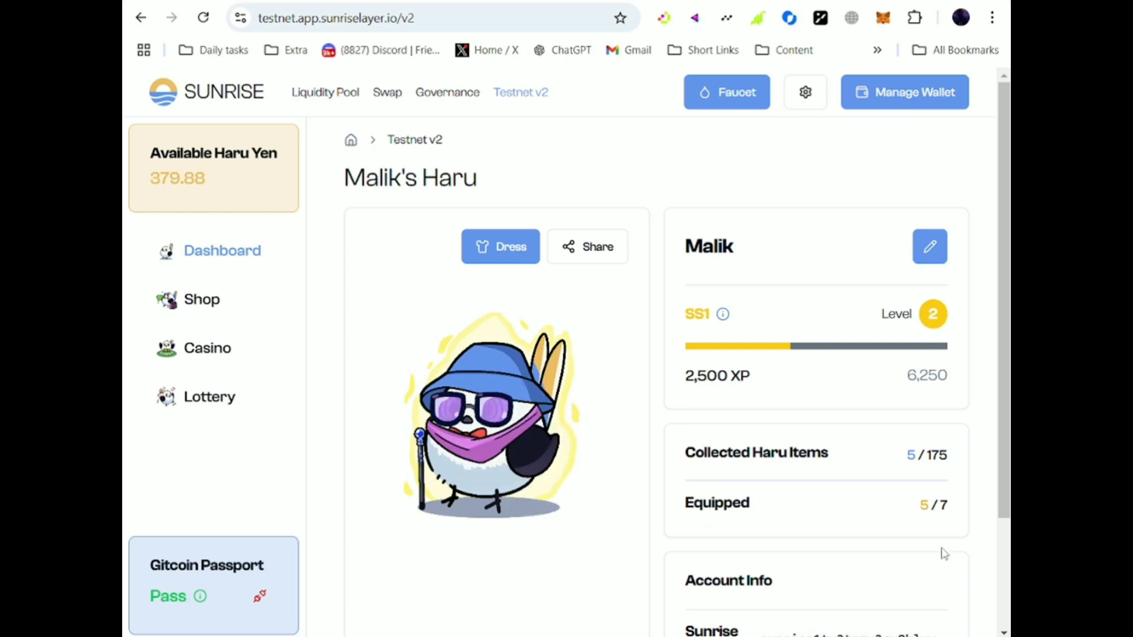
# Step: Browse the glasses, hats, bags and sticks in the Haru Shop and compare their prices with the available Haru Yen
pyautogui.click(181, 311)
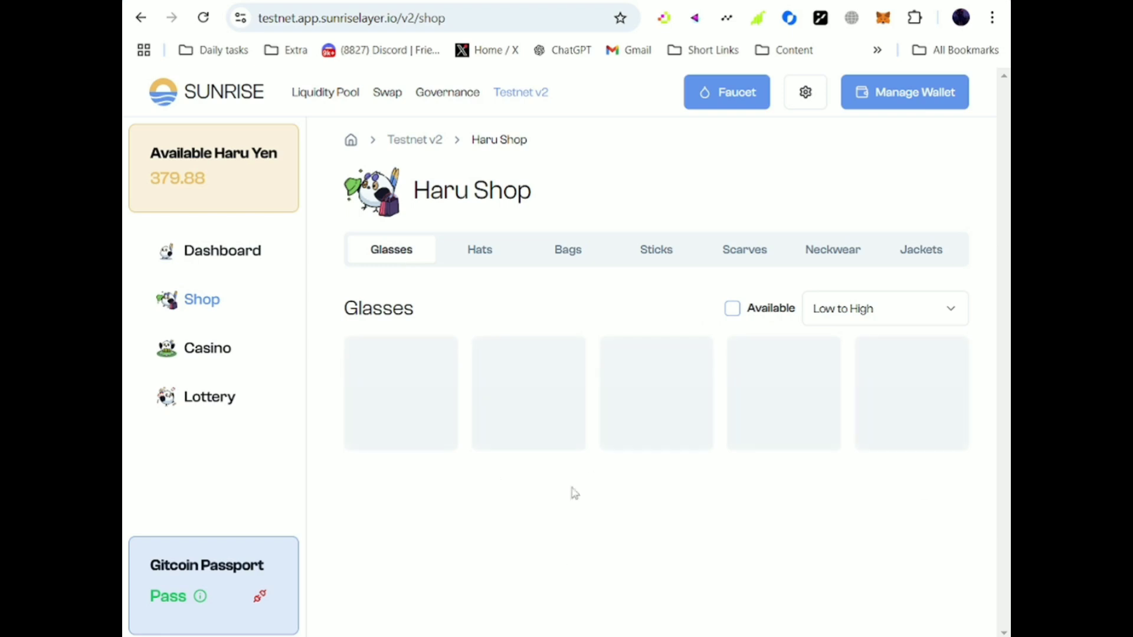
pyautogui.scroll(-2, 585, 467)
pyautogui.click(479, 163)
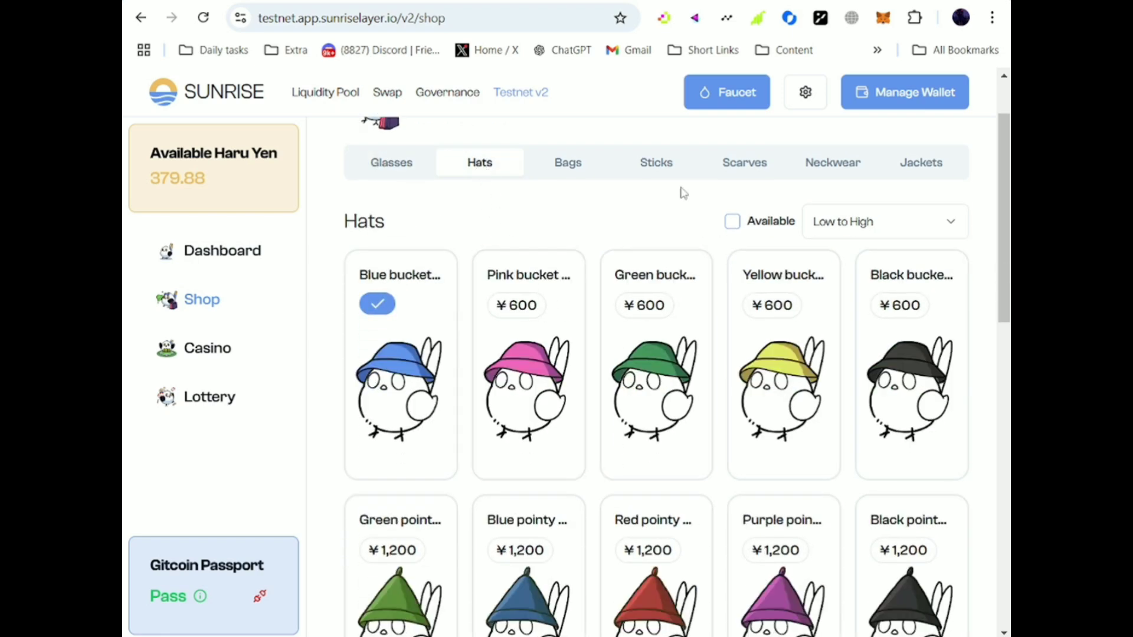
pyautogui.click(552, 162)
pyautogui.click(664, 171)
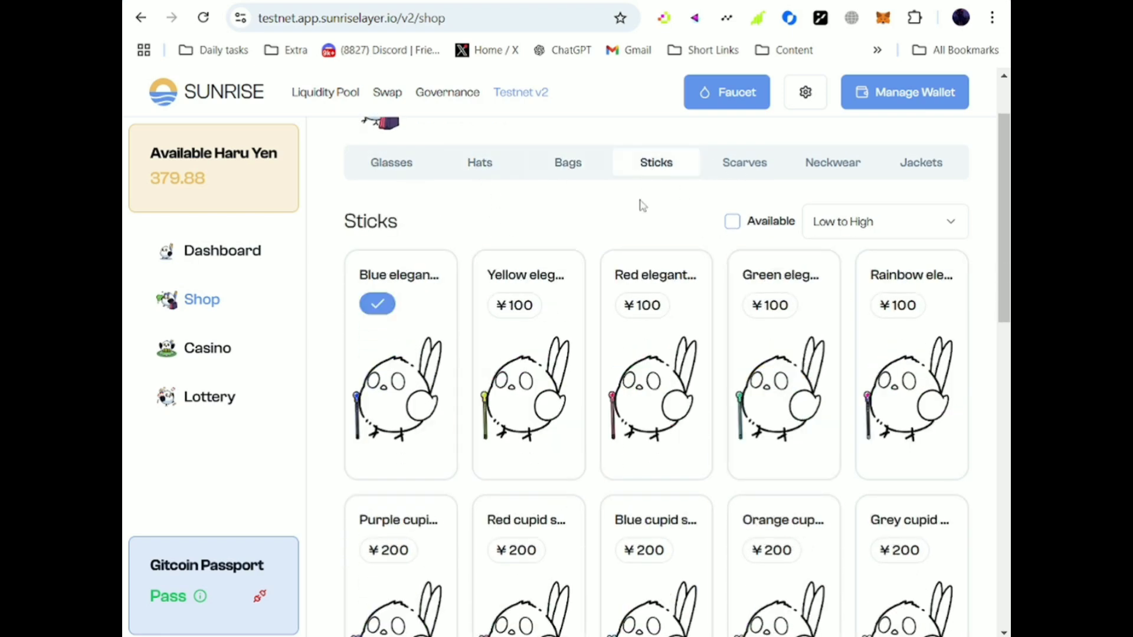
pyautogui.click(375, 168)
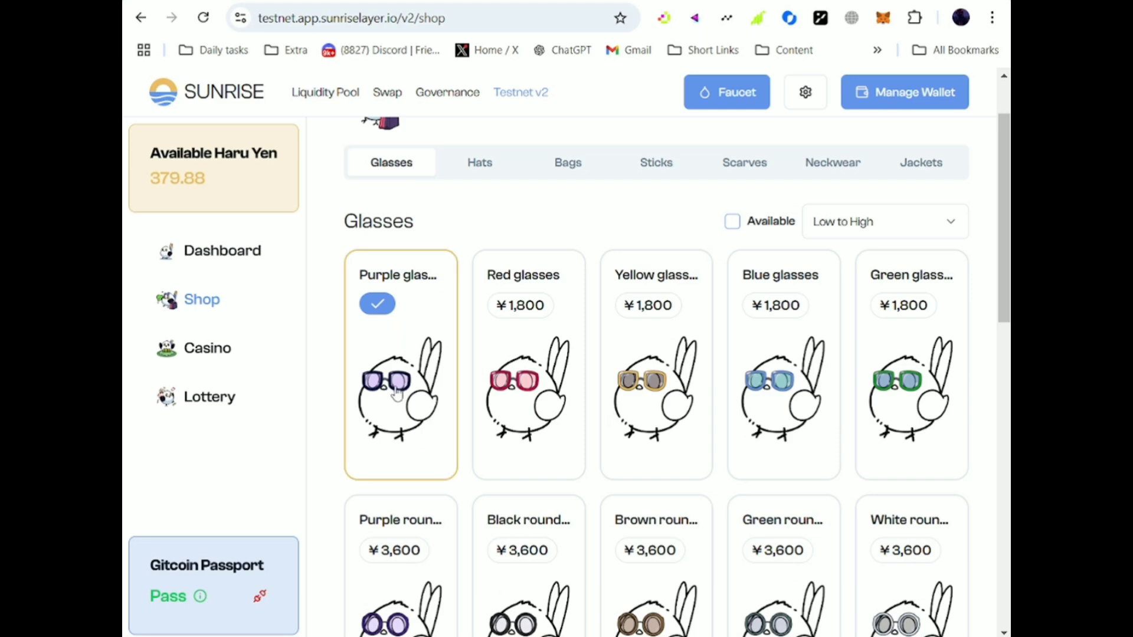
pyautogui.click(510, 172)
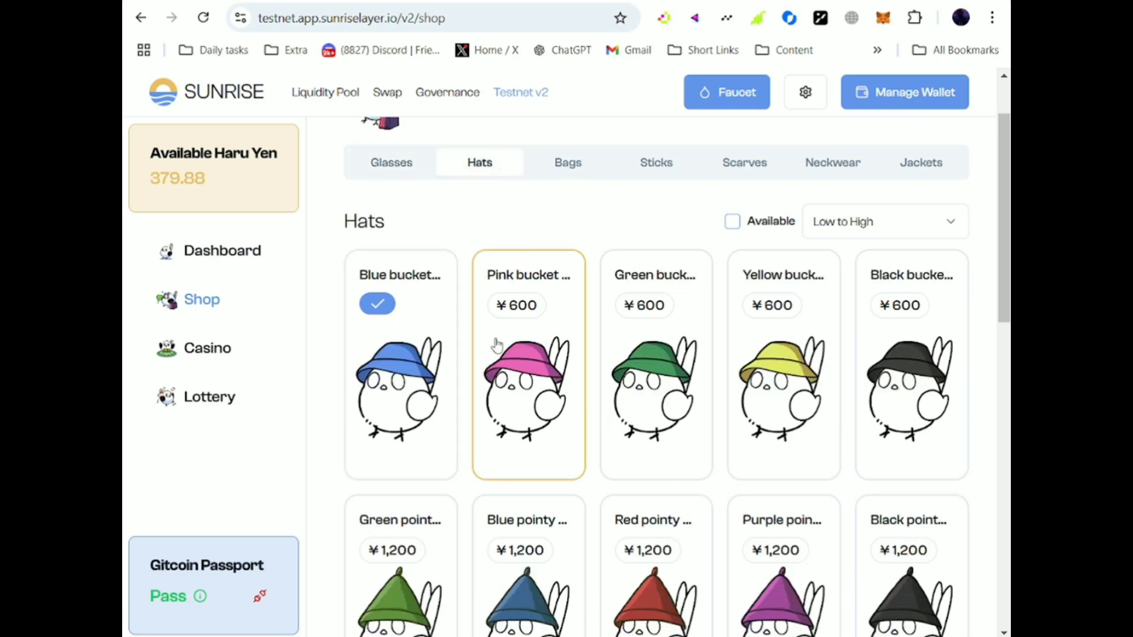
pyautogui.click(570, 163)
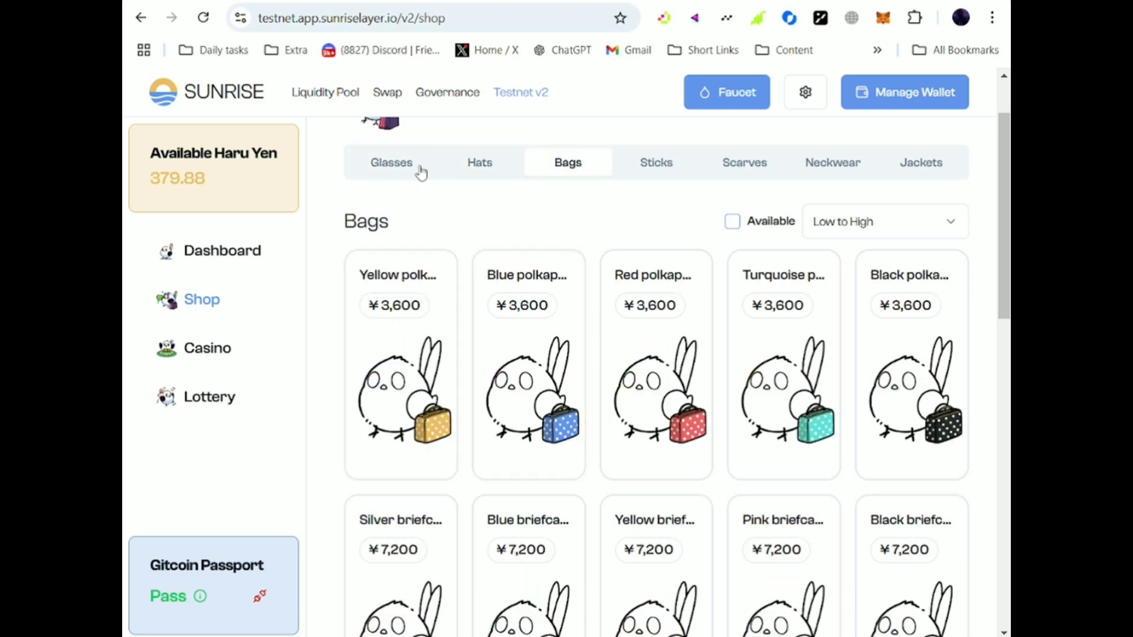
pyautogui.click(475, 168)
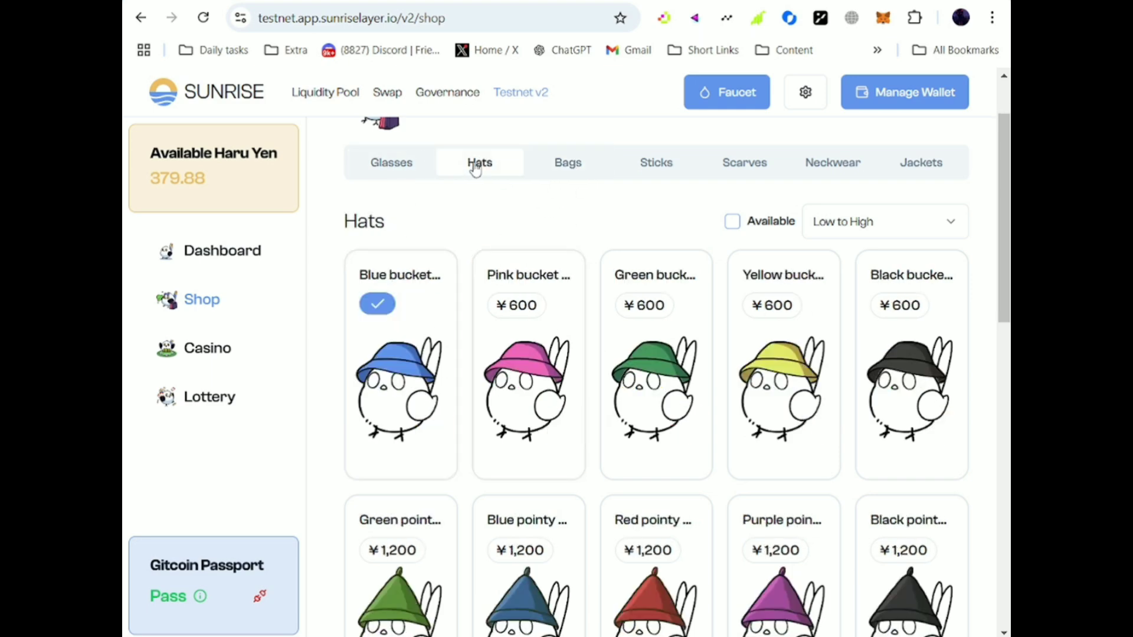
pyautogui.click(598, 172)
# Step: Buy the Yellow elegant stick from the Haru Shop's sticks for 100 Haru Yen
pyautogui.click(653, 169)
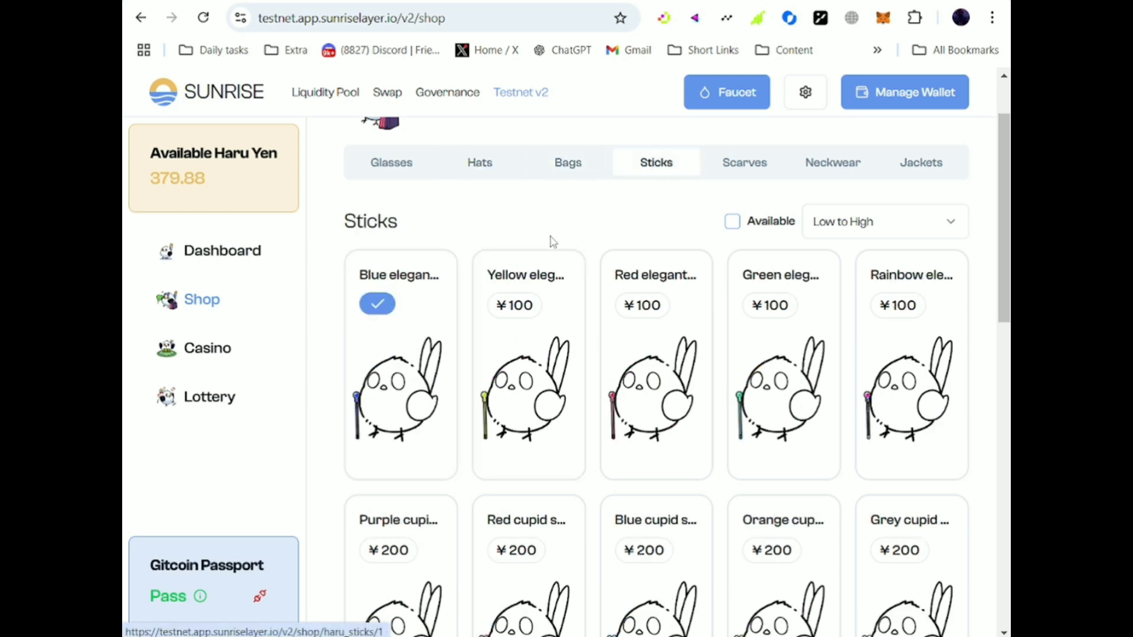
pyautogui.click(507, 382)
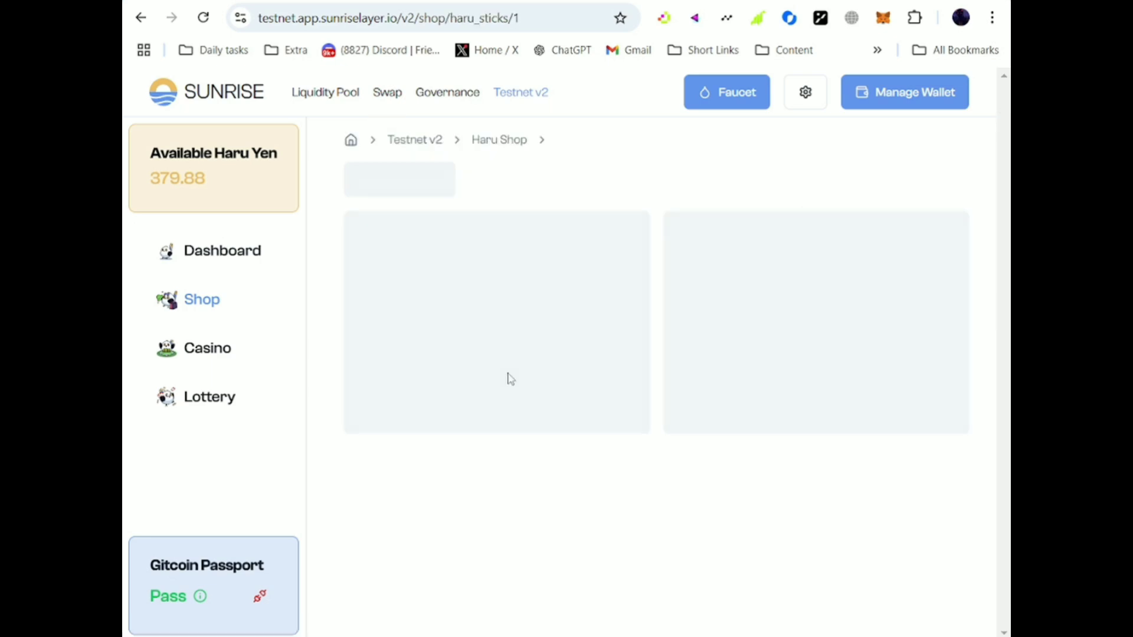
pyautogui.click(812, 395)
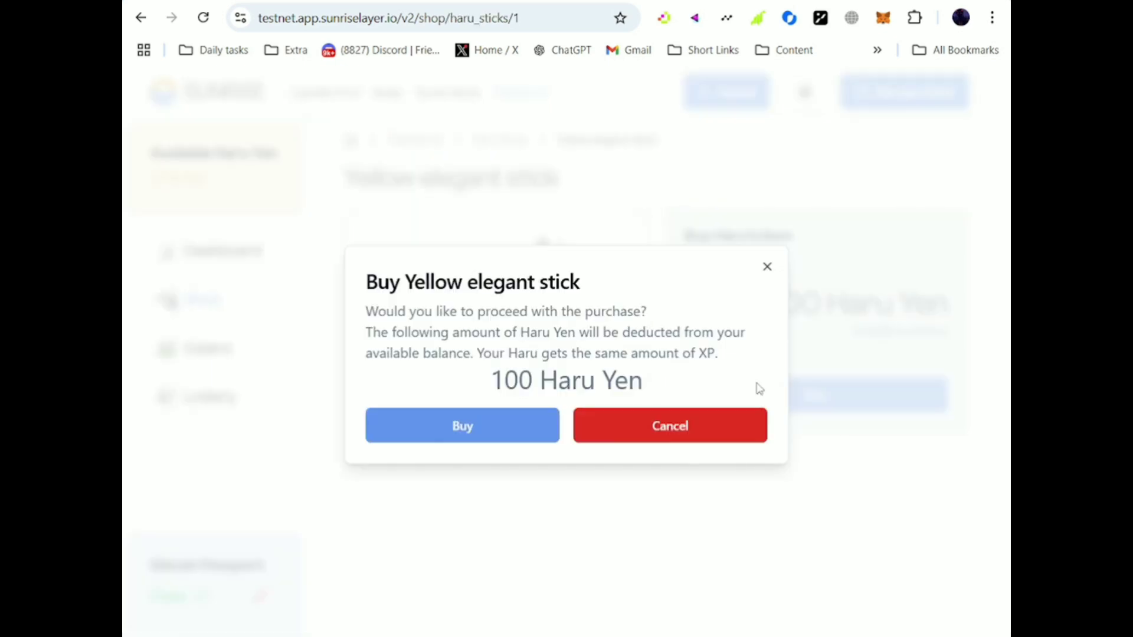
pyautogui.click(485, 424)
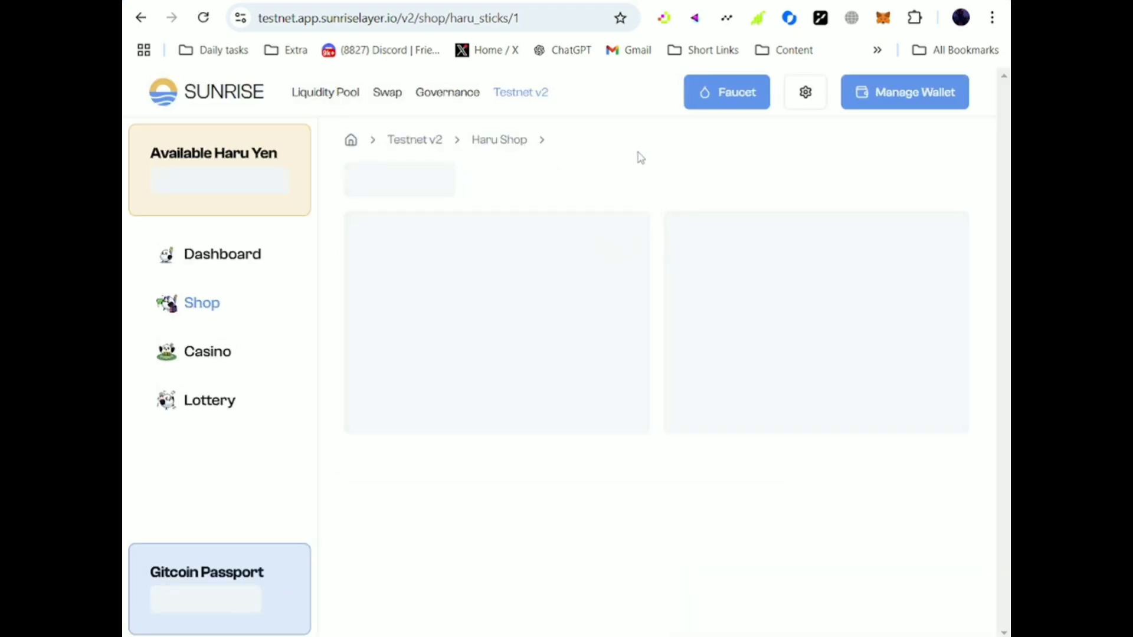
# Step: Return to the Haru dashboard and check the number of collected Haru items
pyautogui.click(204, 254)
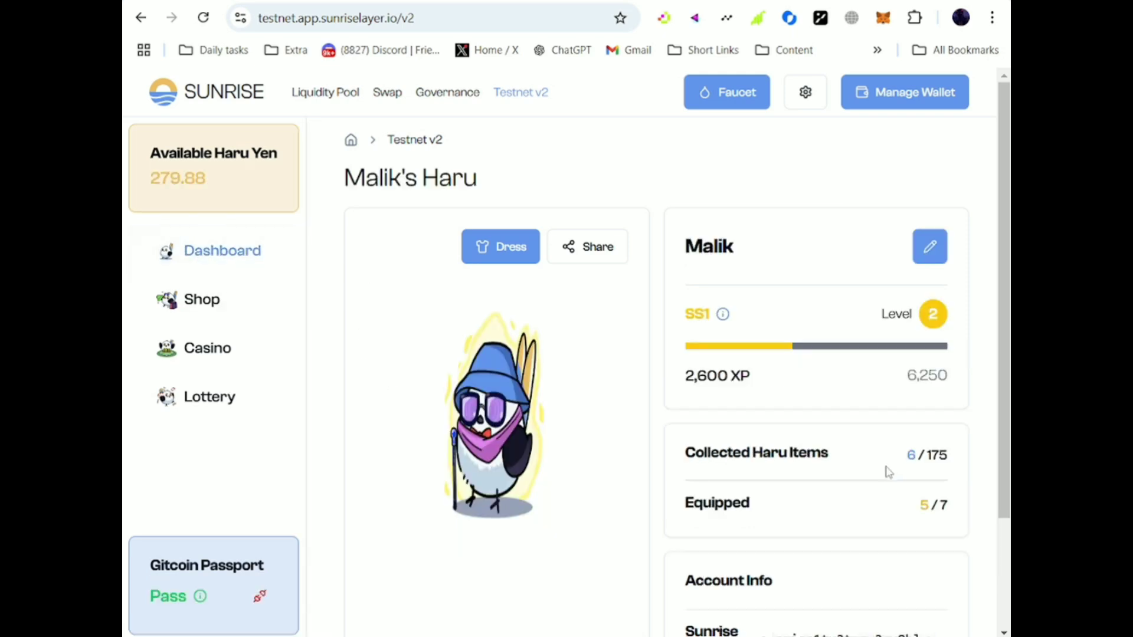
pyautogui.moveTo(909, 461); pyautogui.dragTo(968, 468)
pyautogui.click(971, 469)
# Step: Equip Haru with the yellow elegant stick, save the outfit and return to the dashboard
pyautogui.click(504, 255)
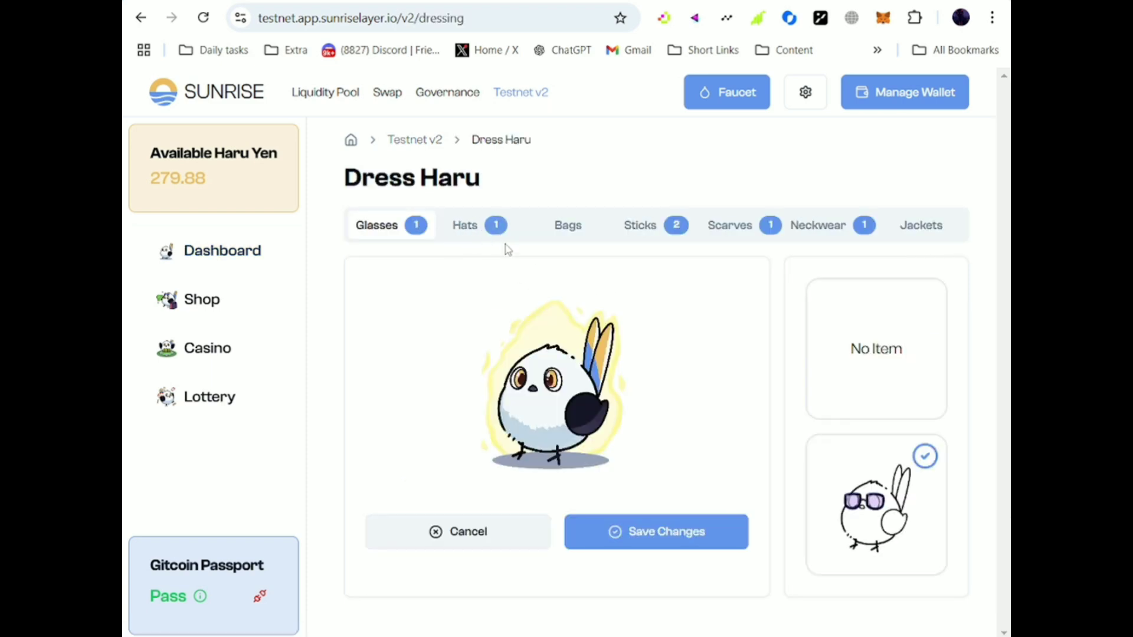
pyautogui.click(642, 230)
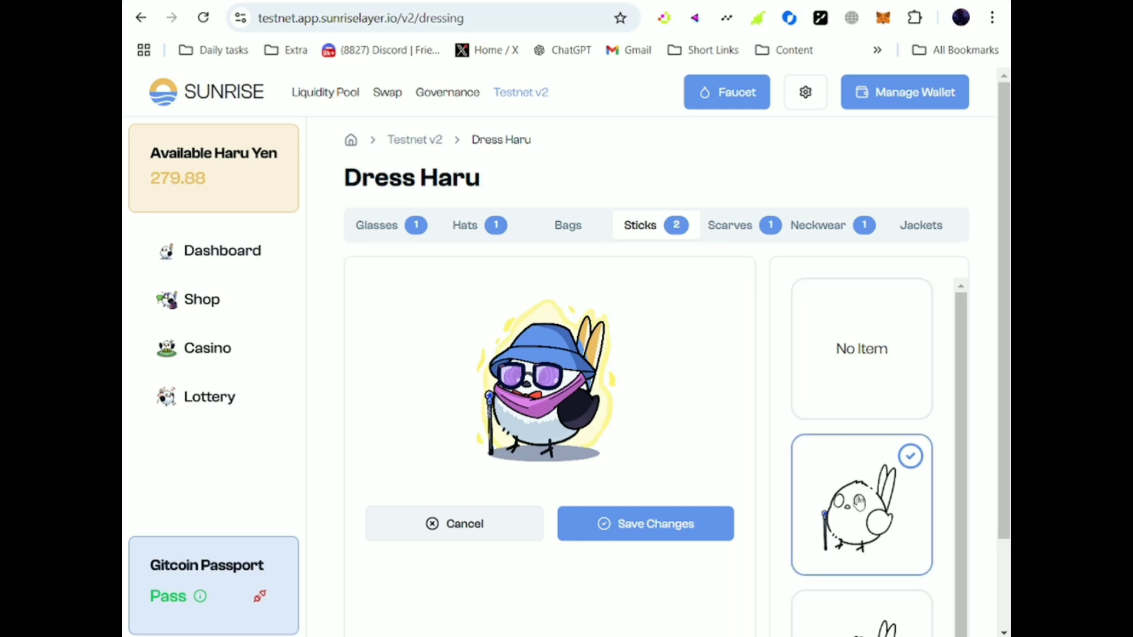
pyautogui.scroll(-3, 872, 587)
pyautogui.click(865, 534)
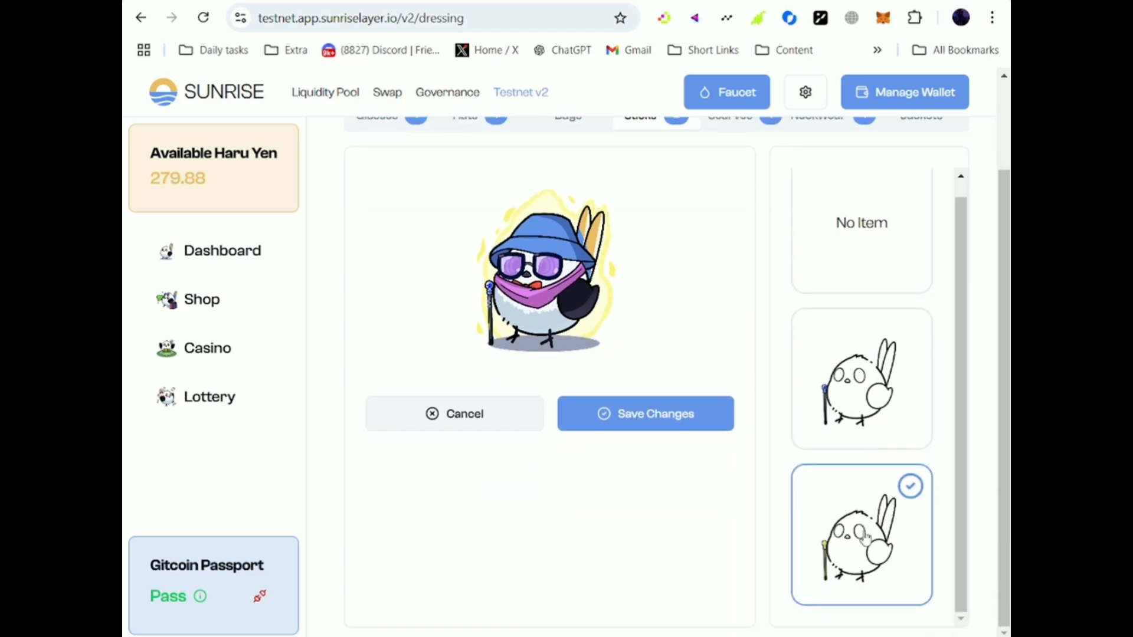
pyautogui.scroll(2, 706, 488)
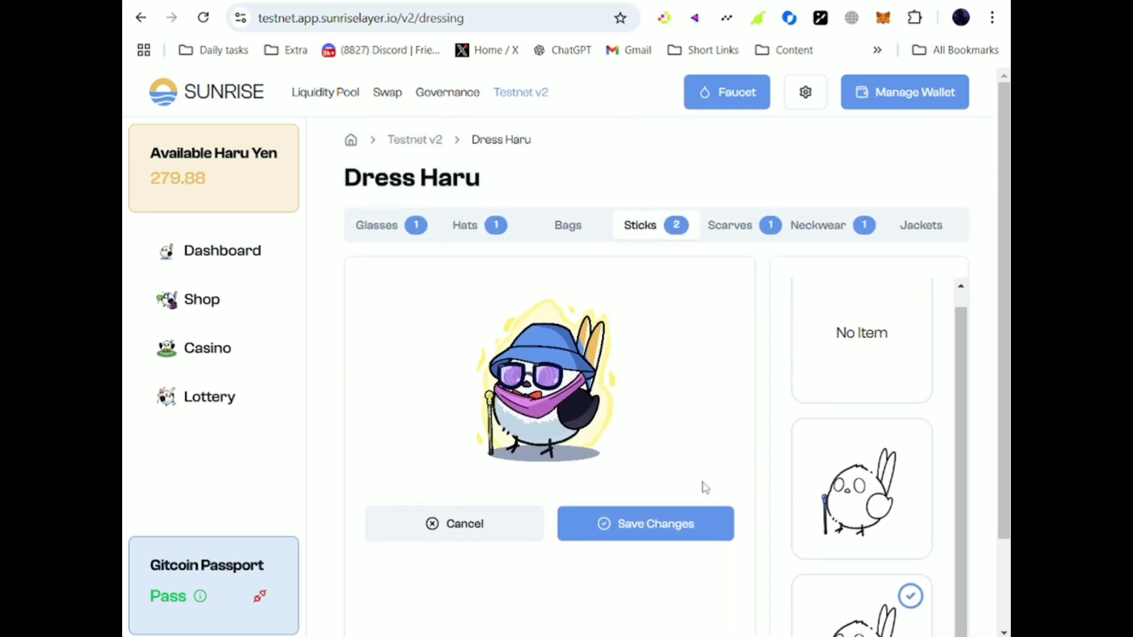
pyautogui.click(660, 517)
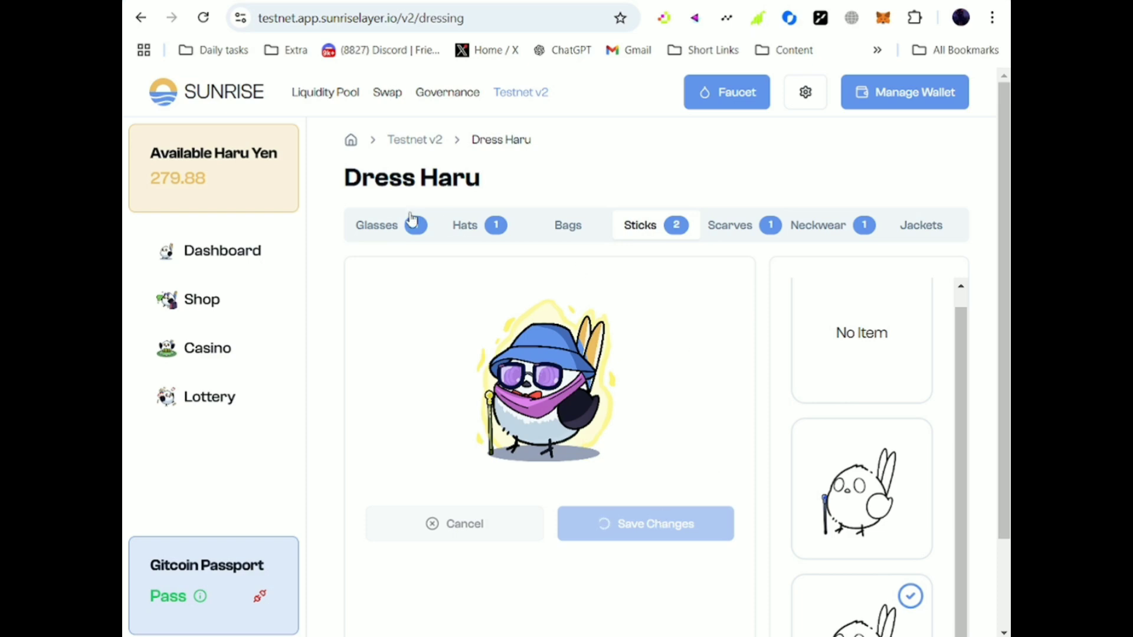
pyautogui.scroll(-1, 649, 377)
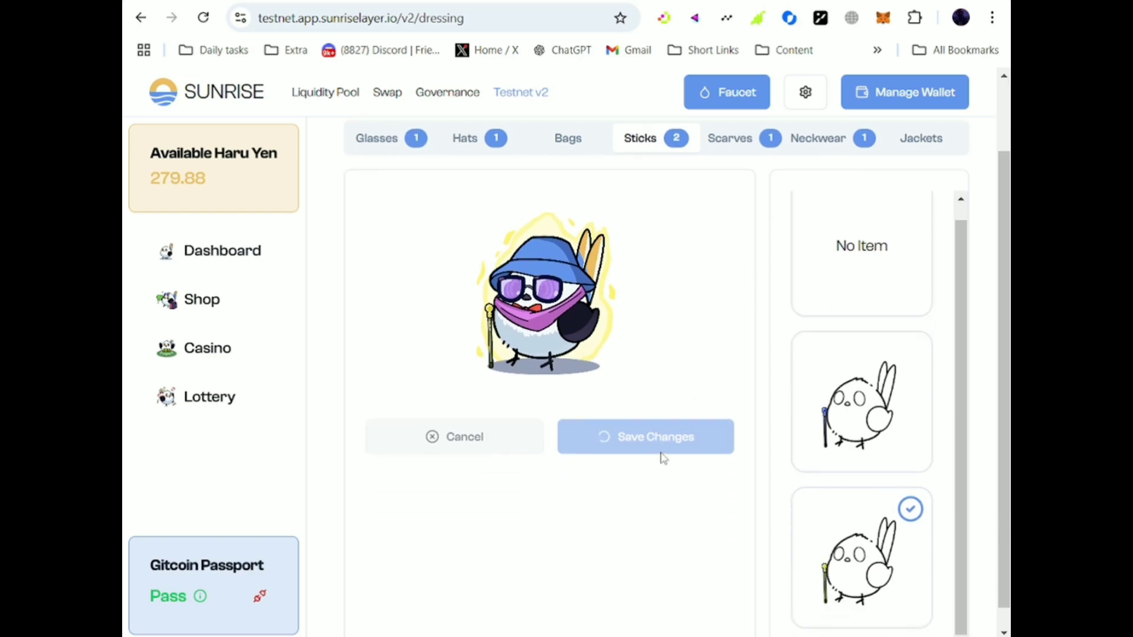
pyautogui.scroll(1, 653, 450)
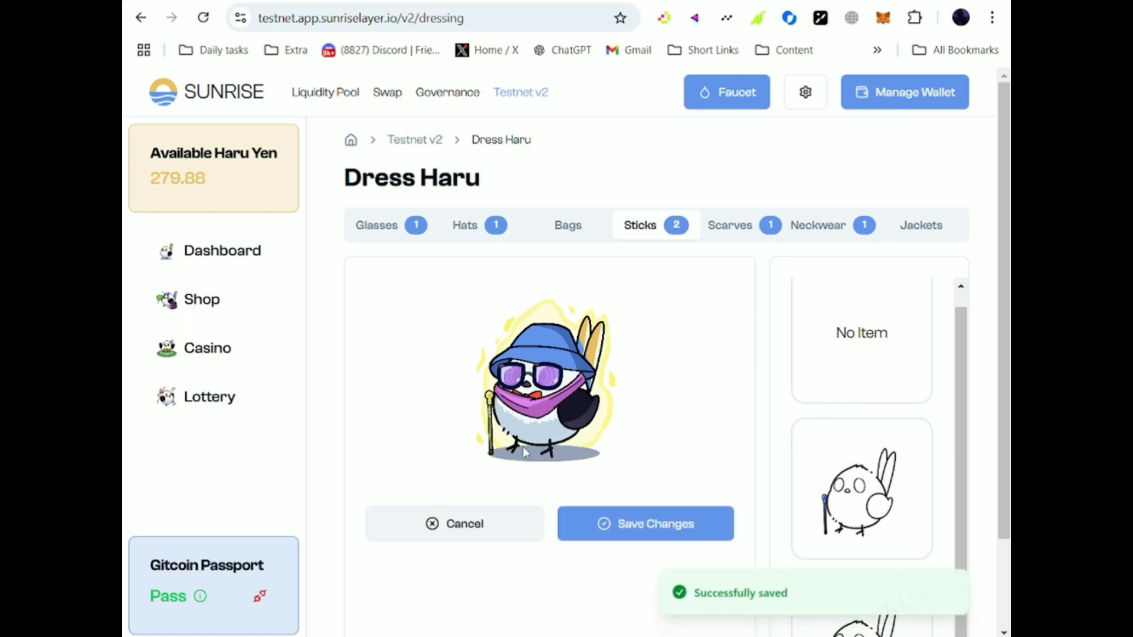
pyautogui.click(251, 248)
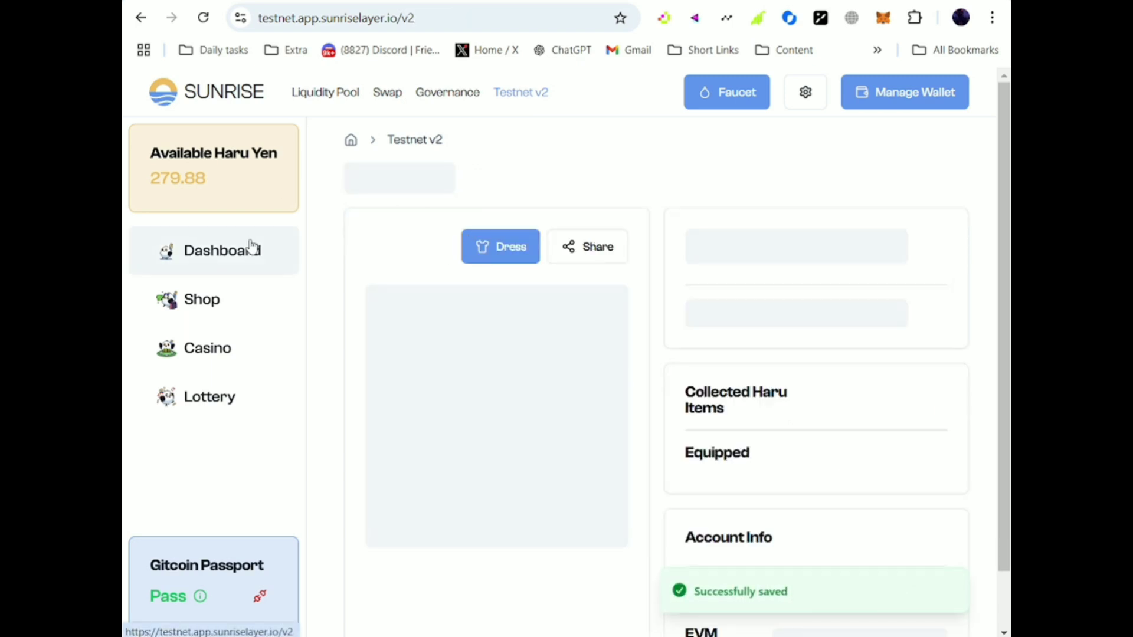
pyautogui.moveTo(151, 176); pyautogui.dragTo(214, 189)
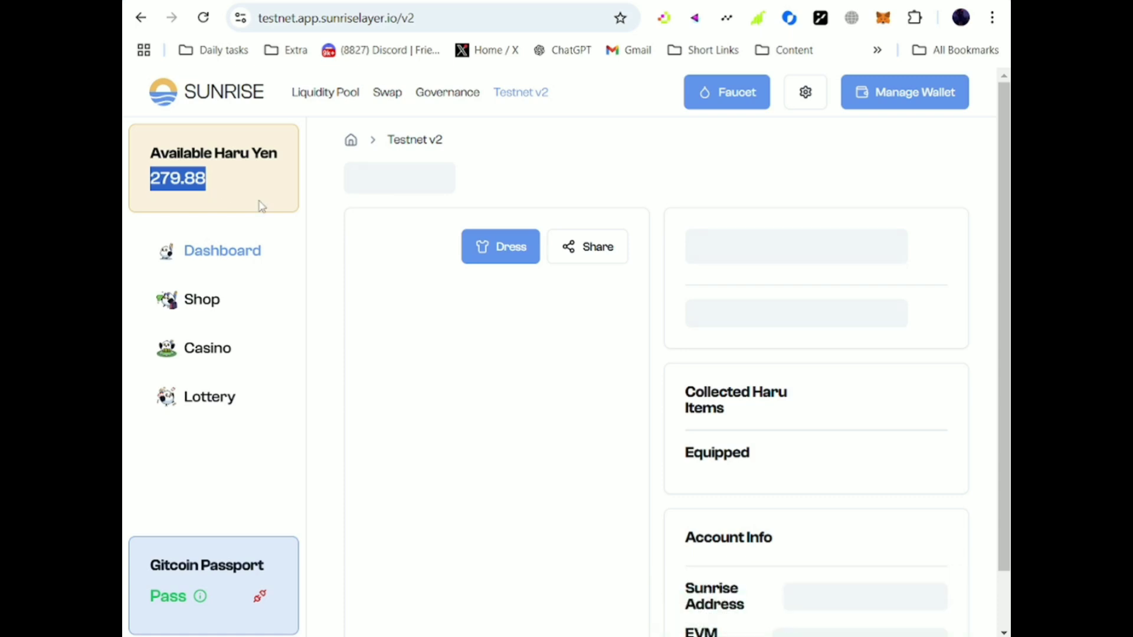